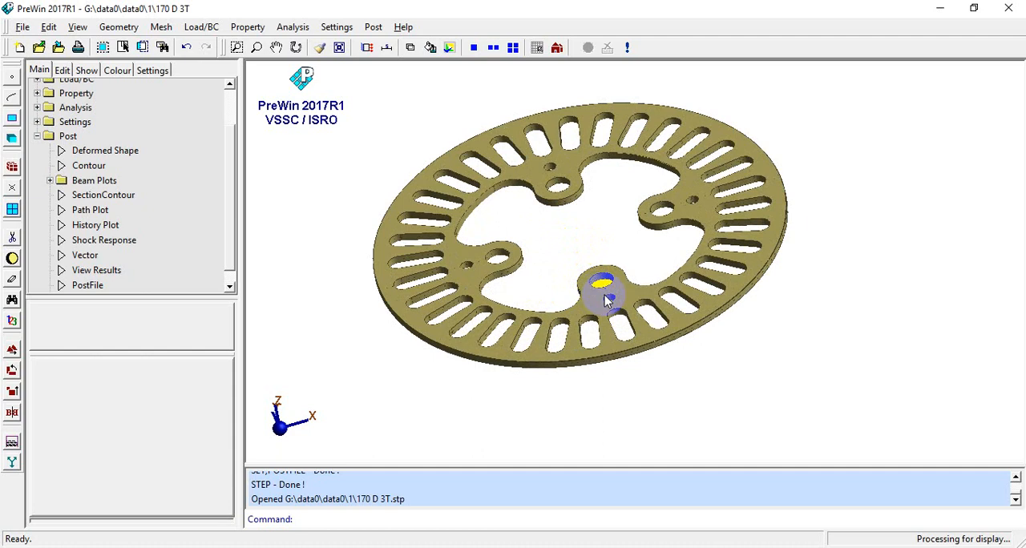
# - Start a new project without saving the current one, and turn on the working-plane grid
pyautogui.moveTo(540, 263); pyautogui.dragTo(338, 225, button='middle')
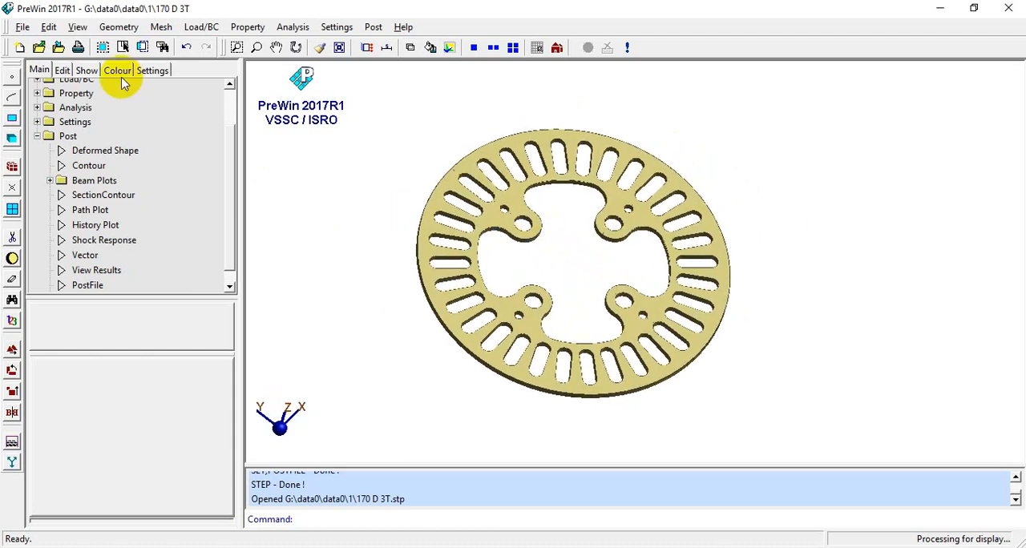
pyautogui.click(23, 28)
pyautogui.click(28, 42)
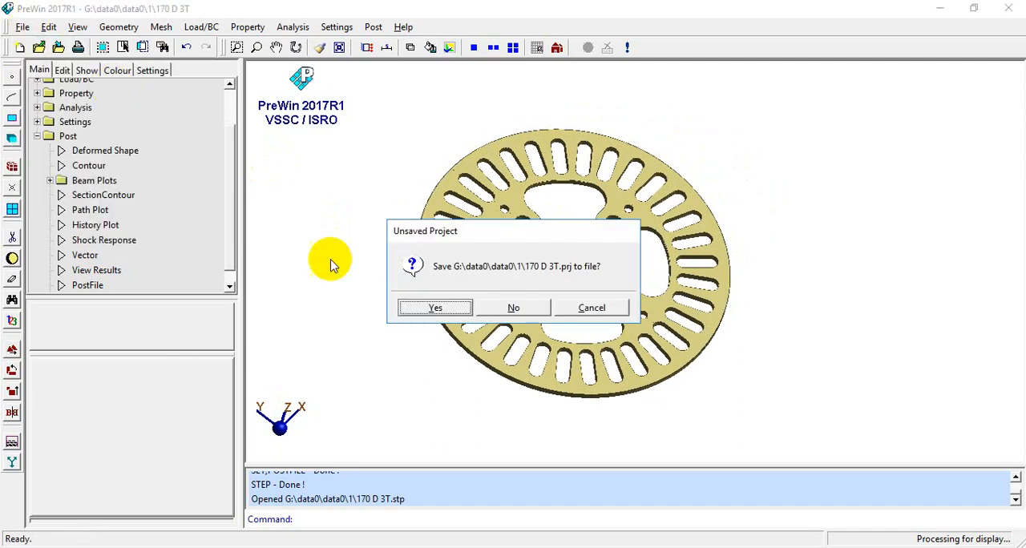
pyautogui.click(512, 308)
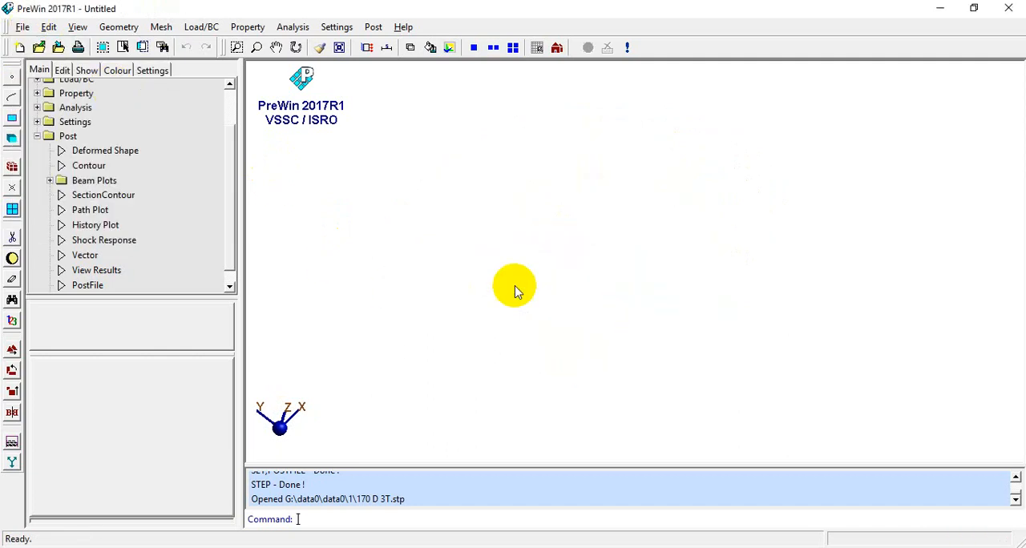
pyautogui.click(537, 48)
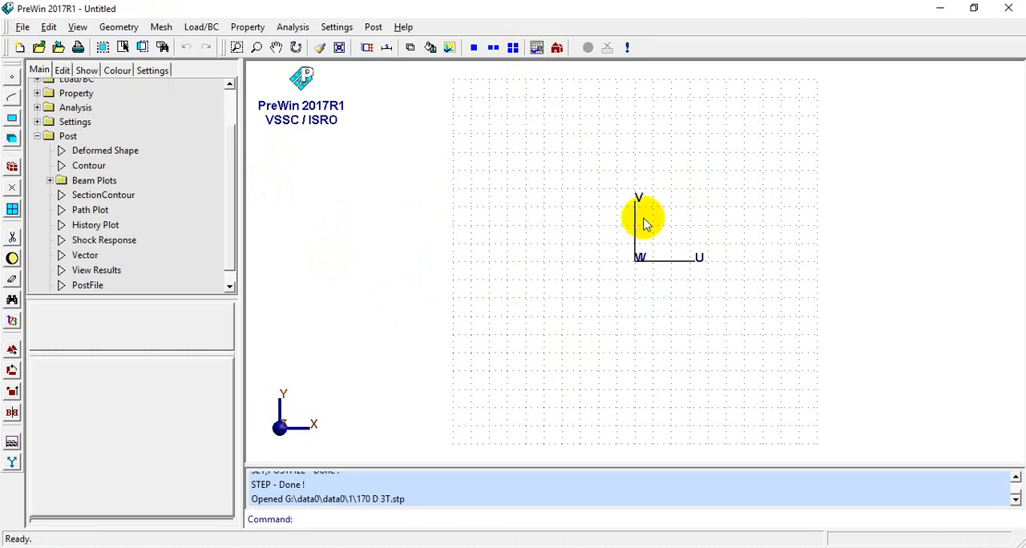
# - Open the STEP file 170 D 3T.stp from the folder data0\data0\1 on the G: drive
pyautogui.click(23, 28)
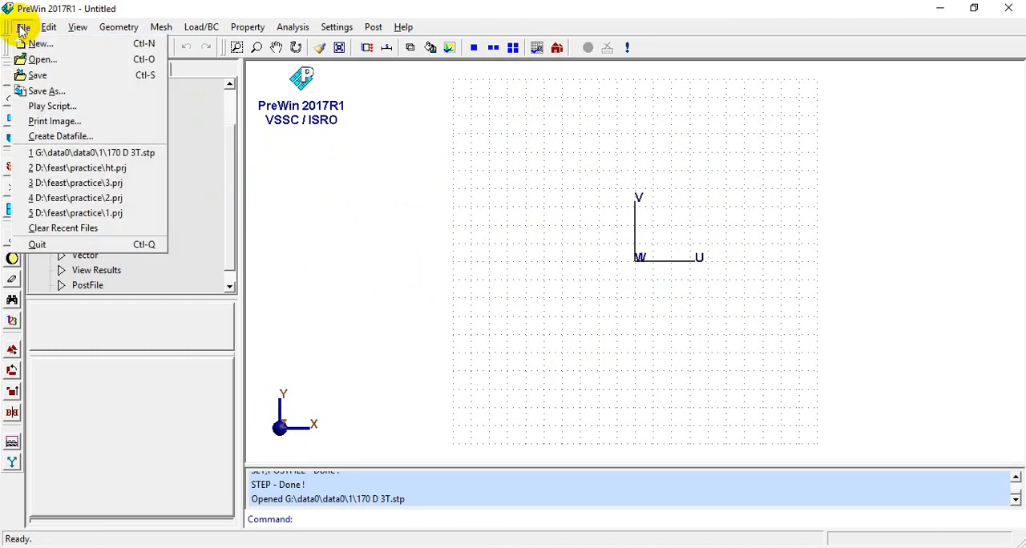
pyautogui.click(42, 59)
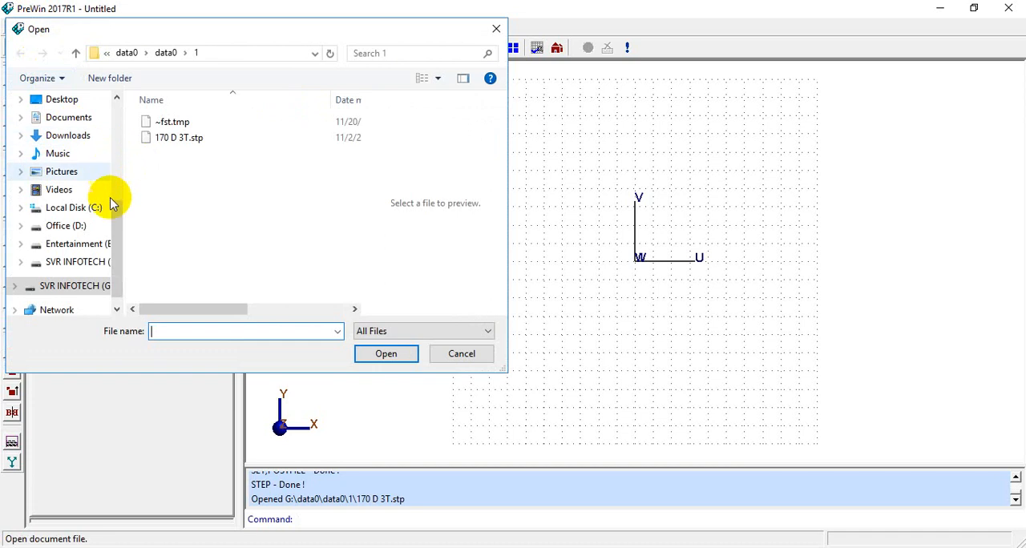
pyautogui.click(80, 284)
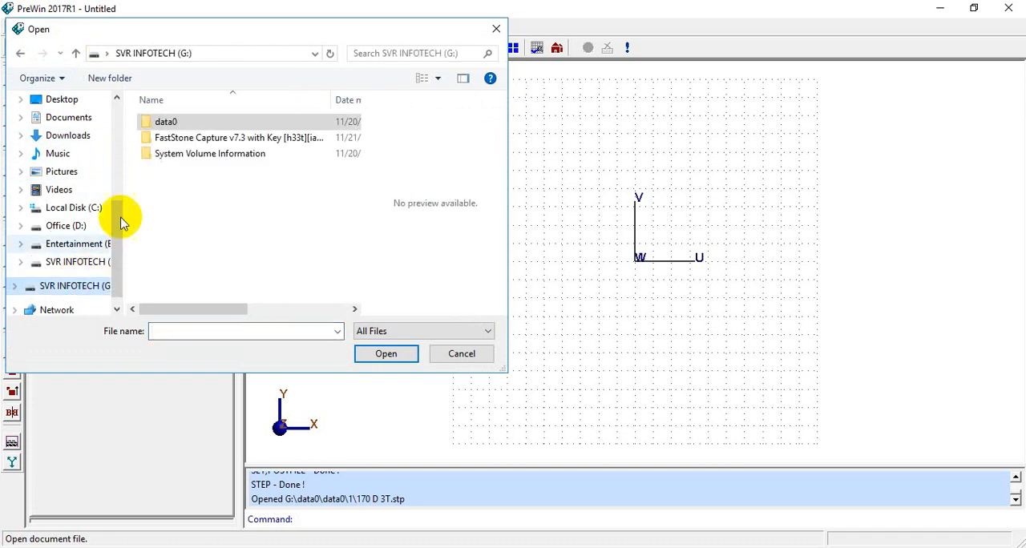
pyautogui.doubleClick(148, 126)
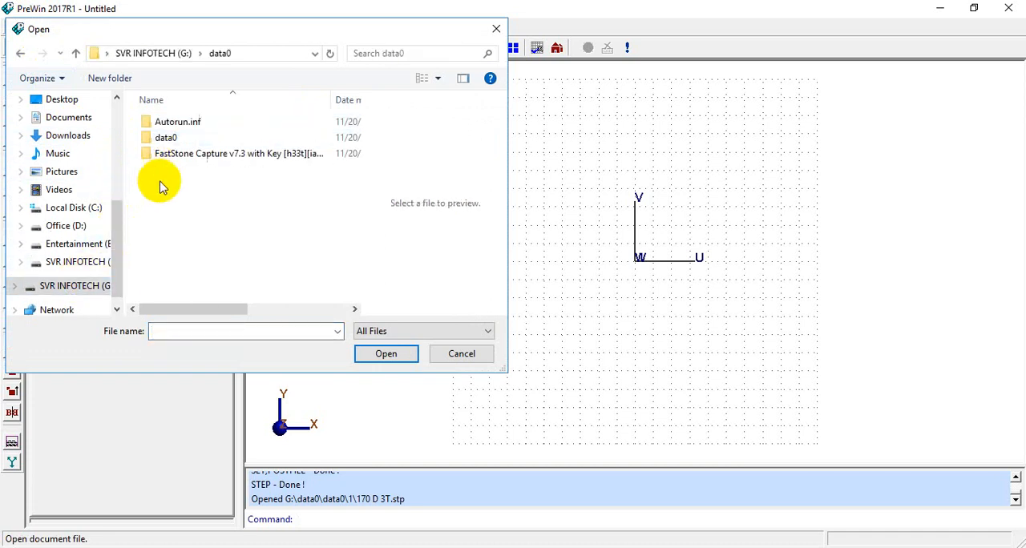
pyautogui.doubleClick(165, 137)
pyautogui.doubleClick(155, 125)
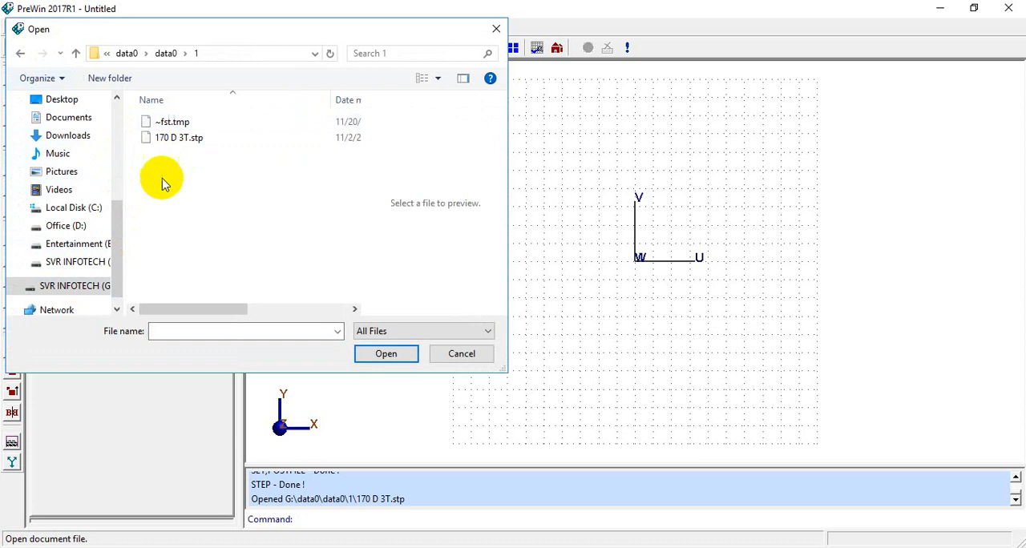
pyautogui.click(190, 143)
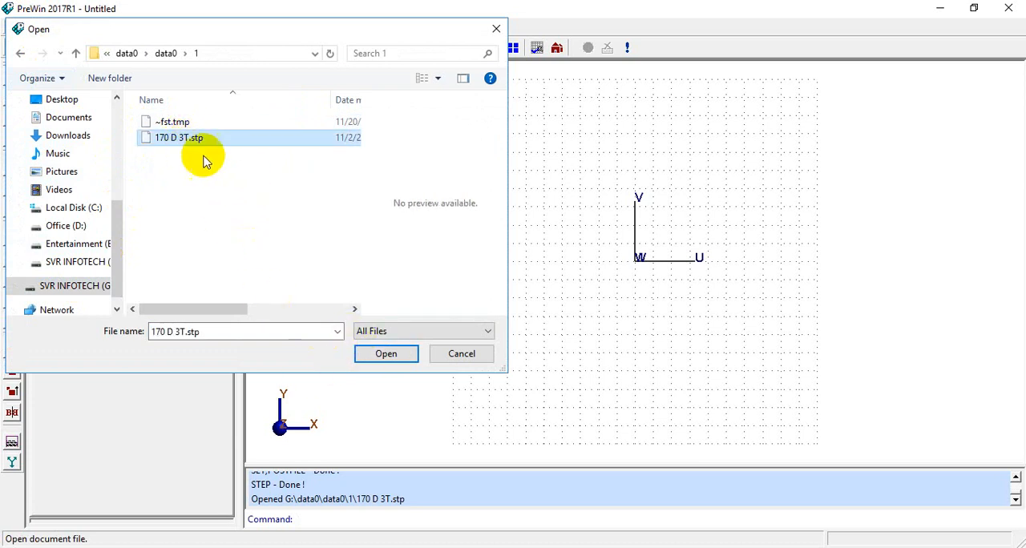
pyautogui.click(376, 356)
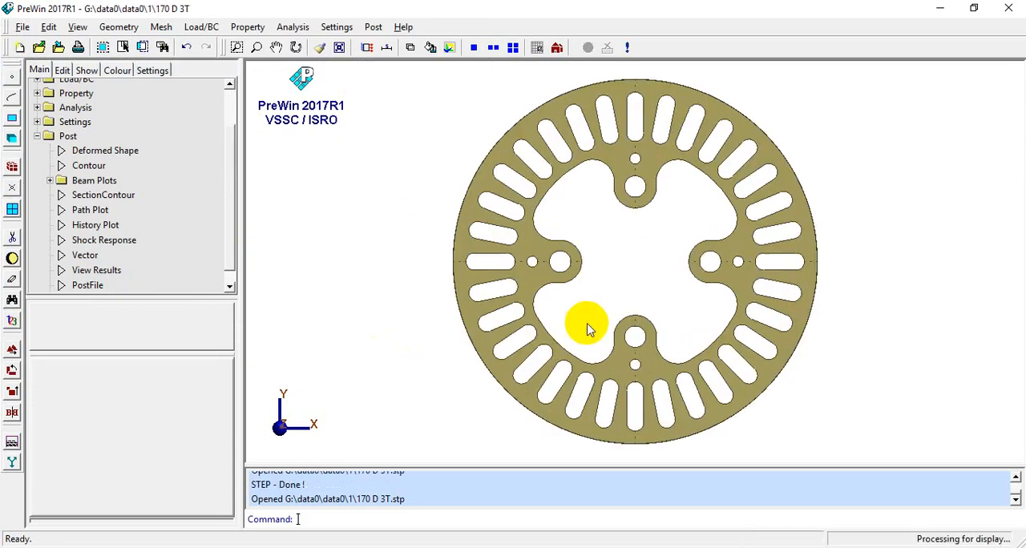
# - Change the display colour of volumes to orange and refresh the view of the disc
pyautogui.moveTo(659, 357); pyautogui.dragTo(639, 266)
pyautogui.moveTo(639, 266); pyautogui.dragTo(532, 249, button='middle')
pyautogui.moveTo(532, 249); pyautogui.dragTo(557, 273)
pyautogui.scroll(4, 556, 272)
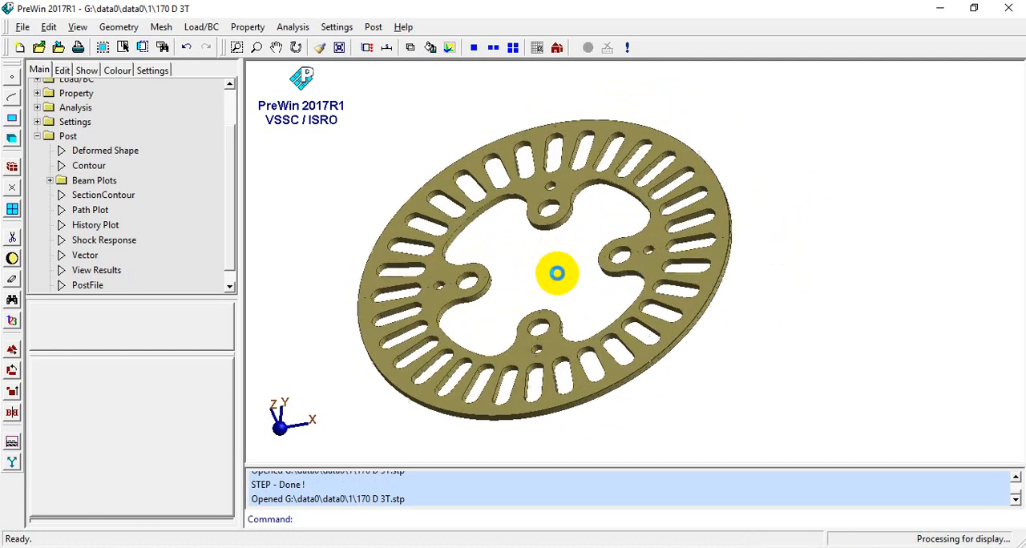
pyautogui.scroll(-2, 496, 271)
pyautogui.moveTo(496, 267); pyautogui.dragTo(499, 248)
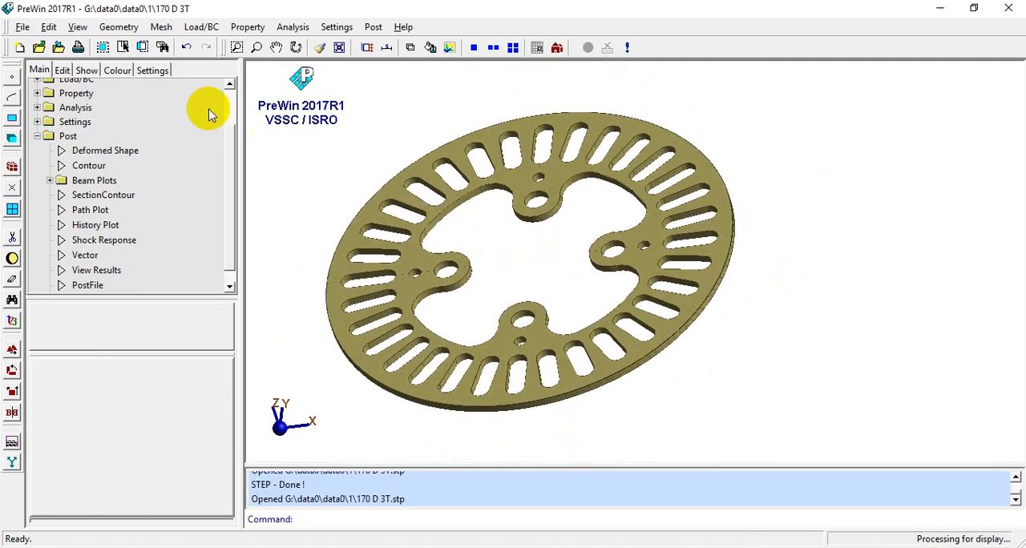
pyautogui.click(120, 69)
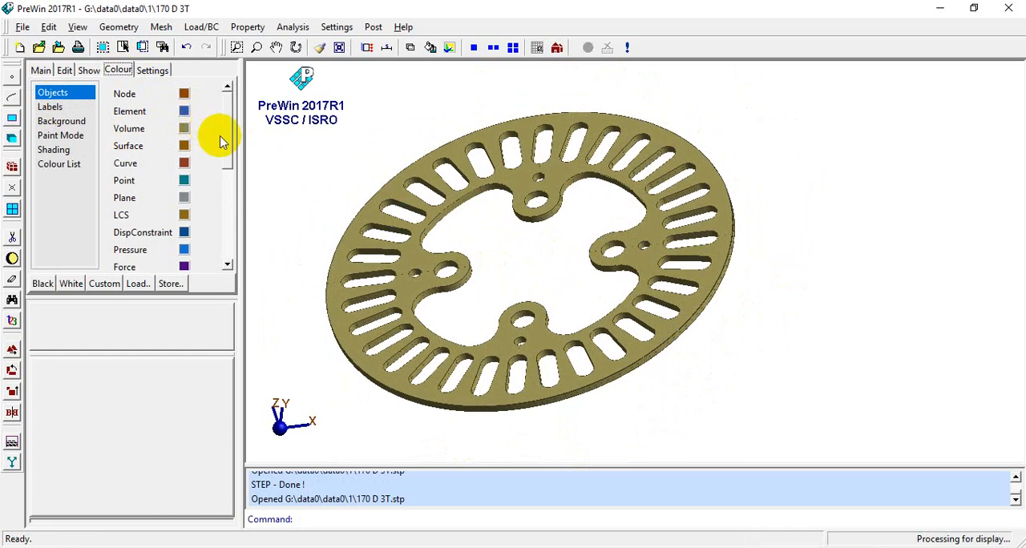
pyautogui.click(185, 129)
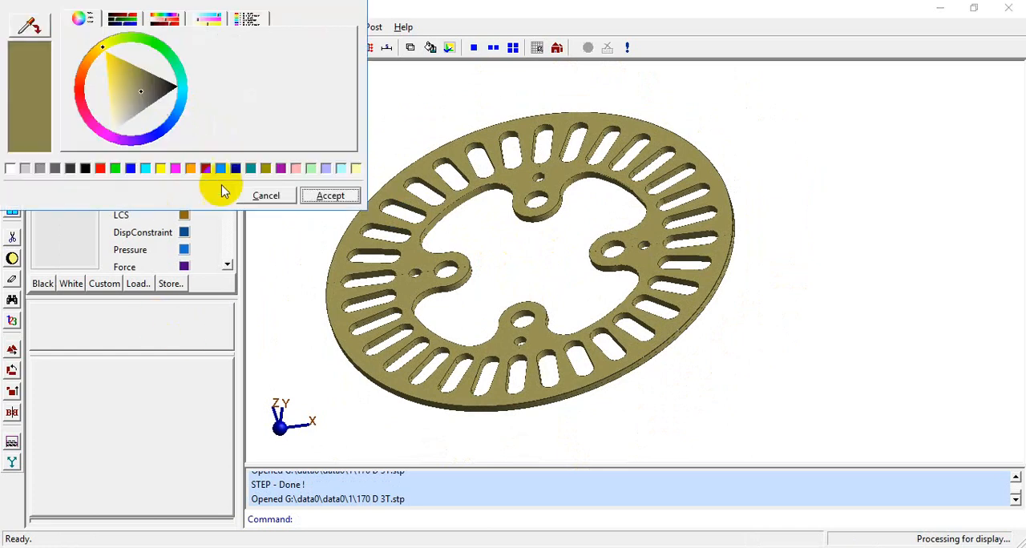
pyautogui.click(190, 170)
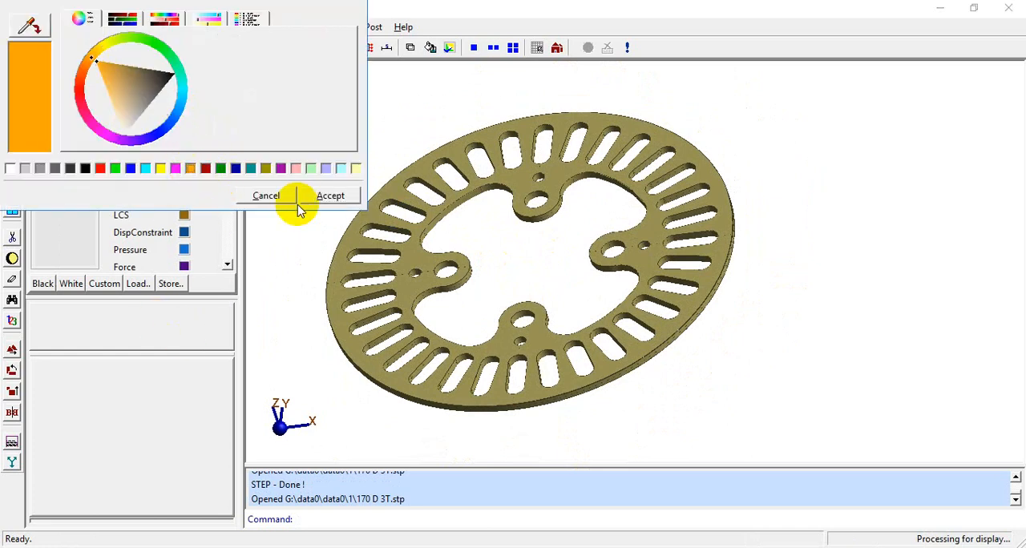
pyautogui.click(306, 197)
pyautogui.click(318, 47)
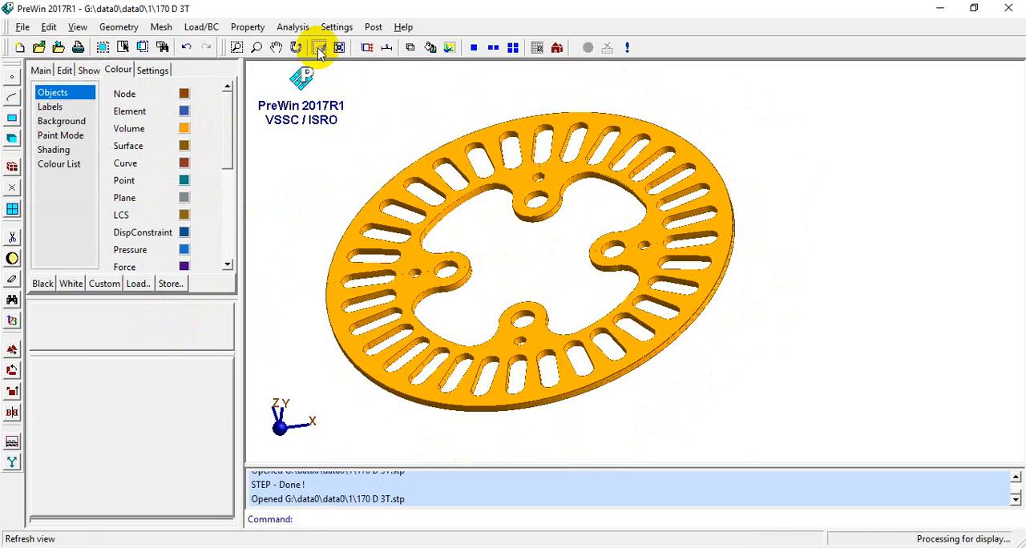
# - Set the display colour of volumes to green and refresh the view of the disc
pyautogui.scroll(-2, 404, 277)
pyautogui.moveTo(497, 273)
pyautogui.mouseDown(button='middle')
pyautogui.moveTo(550, 270)
pyautogui.moveTo(550, 249)
pyautogui.moveTo(501, 255)
pyautogui.mouseUp(button='middle')
pyautogui.scroll(3, 537, 261)
pyautogui.scroll(3, 564, 248)
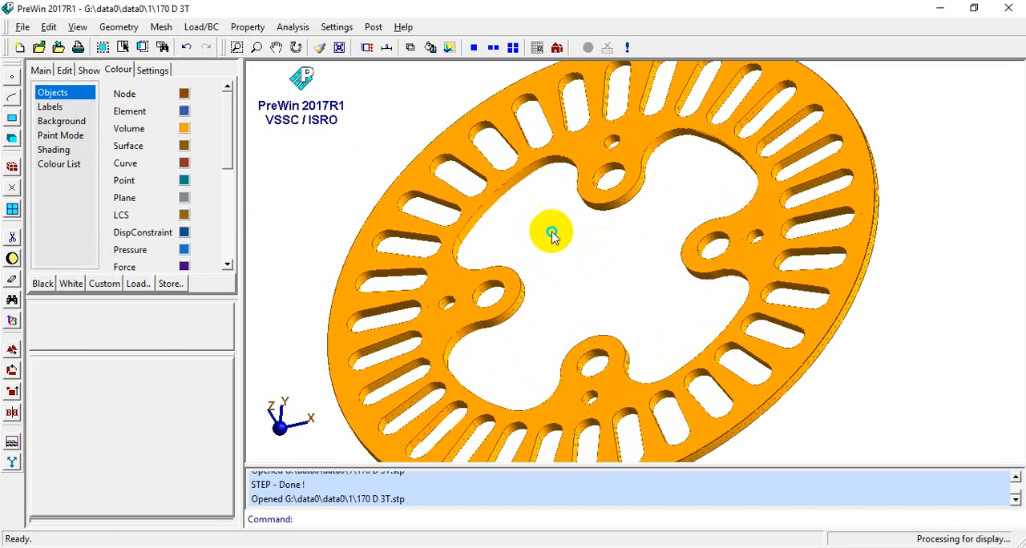
pyautogui.moveTo(568, 233)
pyautogui.mouseDown(button='middle')
pyautogui.moveTo(556, 206)
pyautogui.moveTo(553, 232)
pyautogui.mouseUp(button='middle')
pyautogui.scroll(-3, 570, 225)
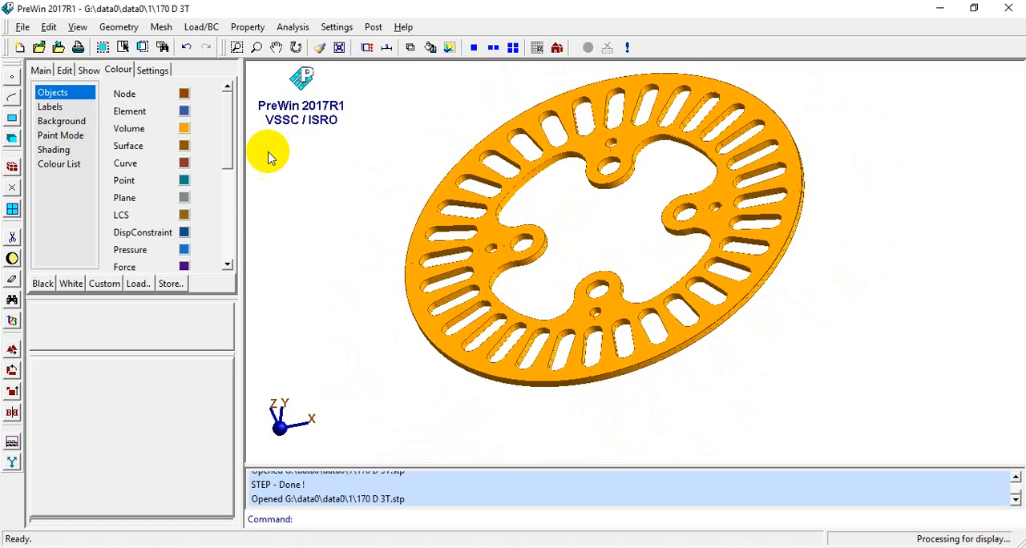
pyautogui.click(154, 71)
pyautogui.click(118, 70)
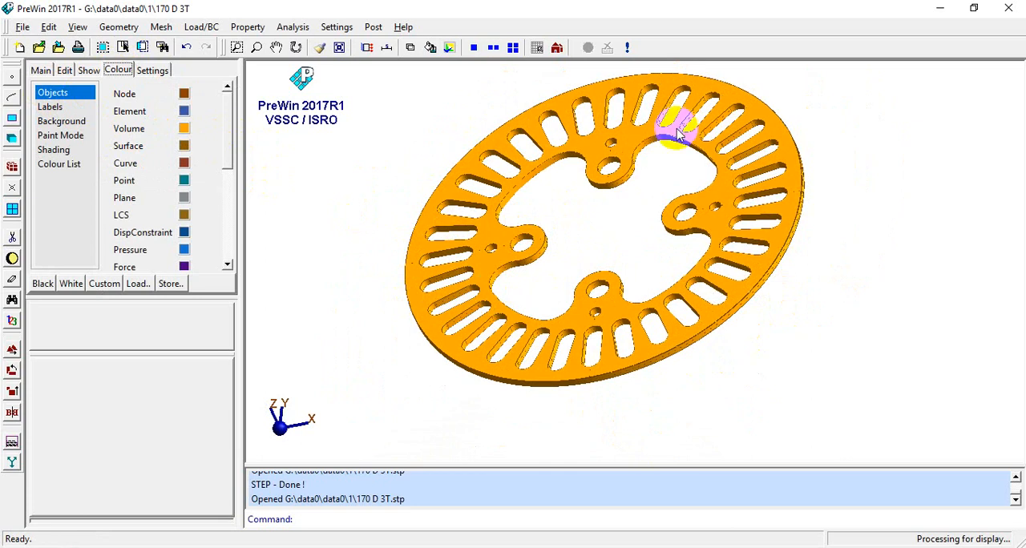
pyautogui.click(184, 129)
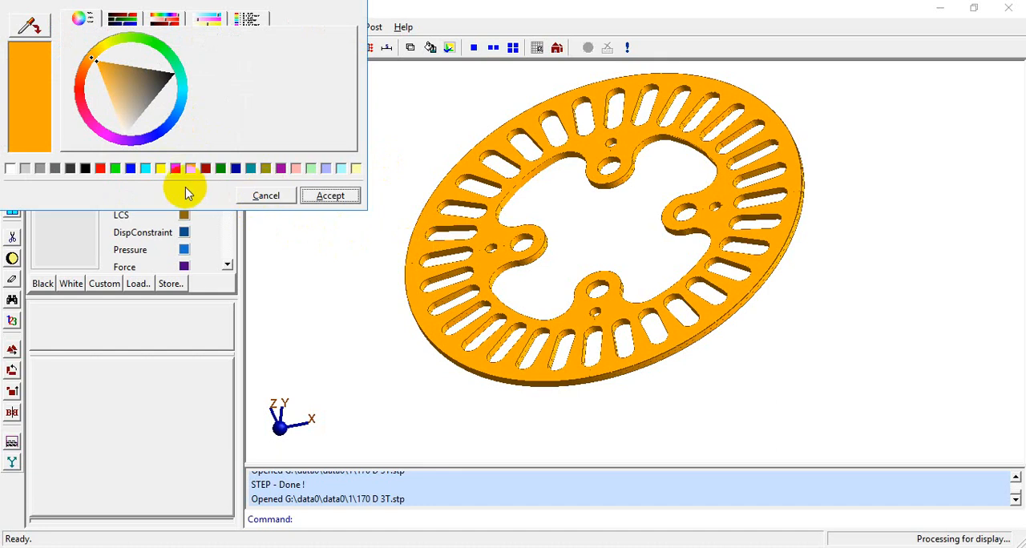
pyautogui.click(113, 169)
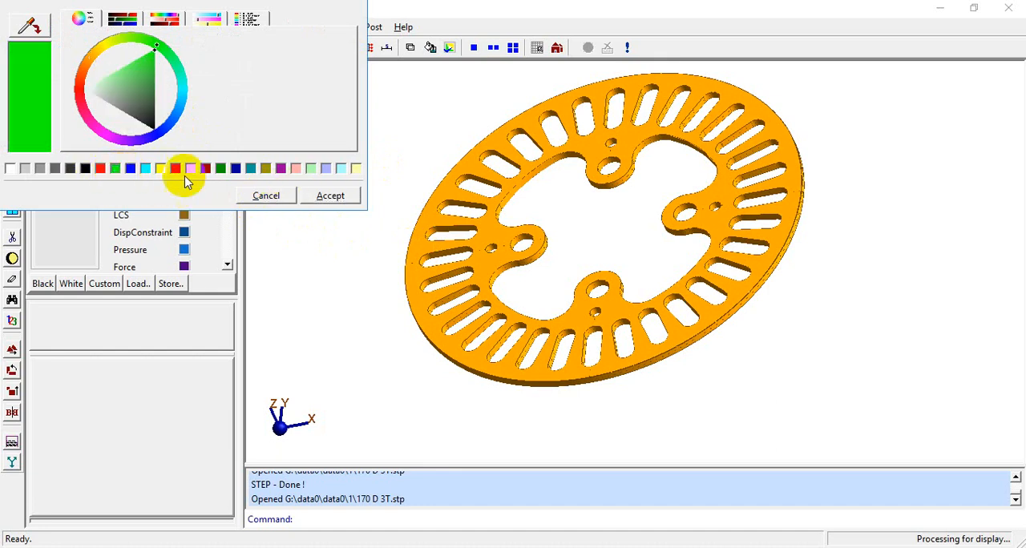
pyautogui.click(326, 197)
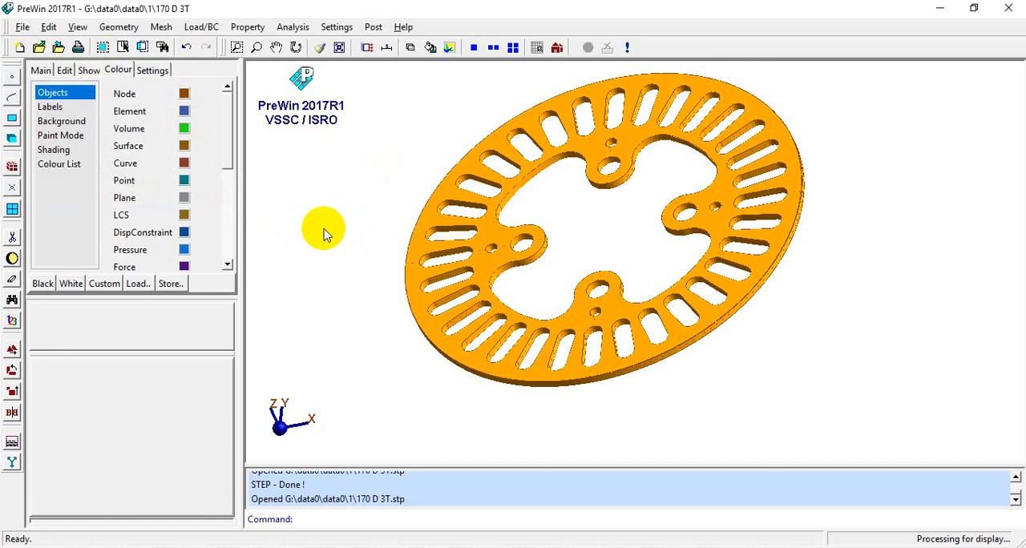
pyautogui.click(319, 49)
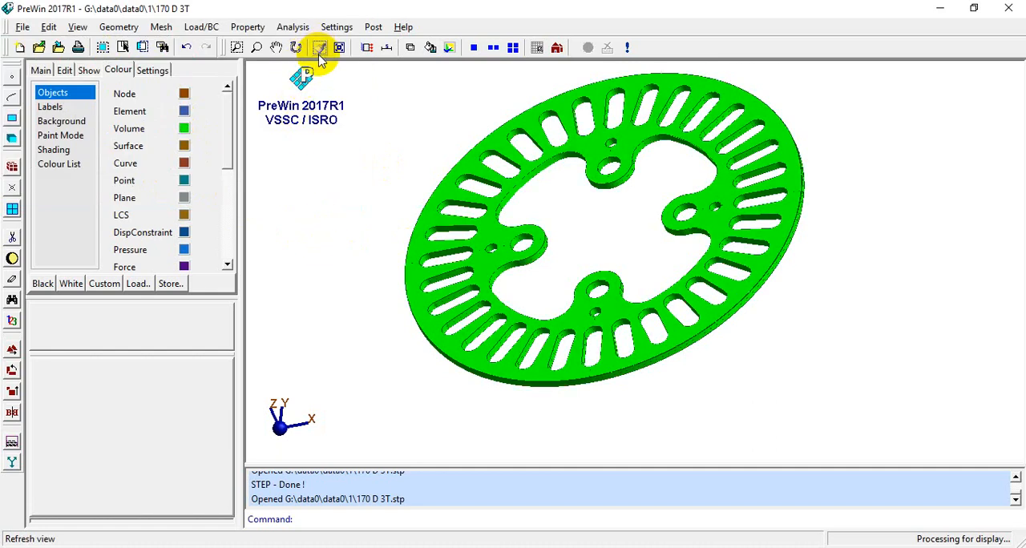
# - Create an On Face surface from the disc's flat upper face V1(F162), with output ID 1
pyautogui.moveTo(566, 220); pyautogui.dragTo(595, 256, button='middle')
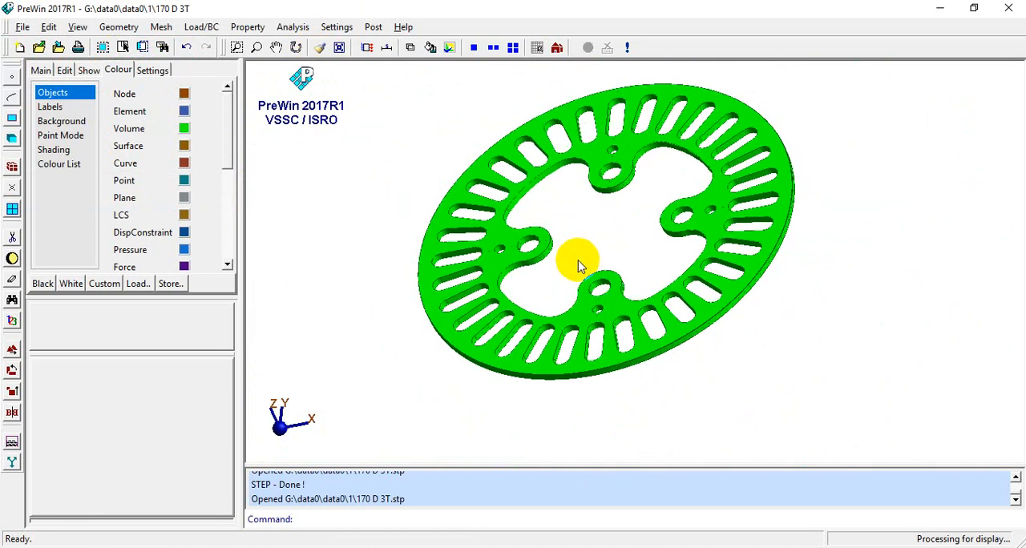
pyautogui.moveTo(577, 207); pyautogui.dragTo(581, 234, button='middle')
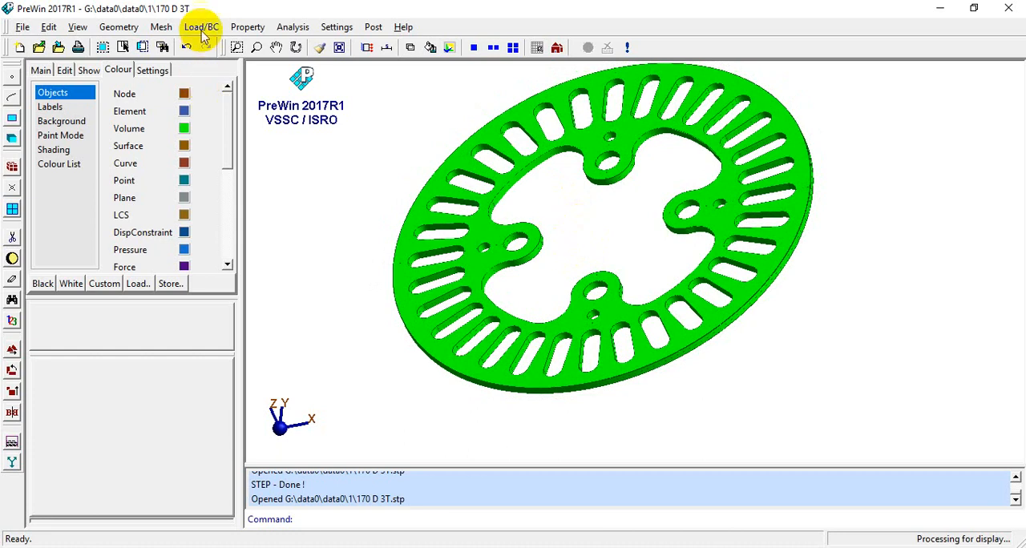
pyautogui.click(122, 29)
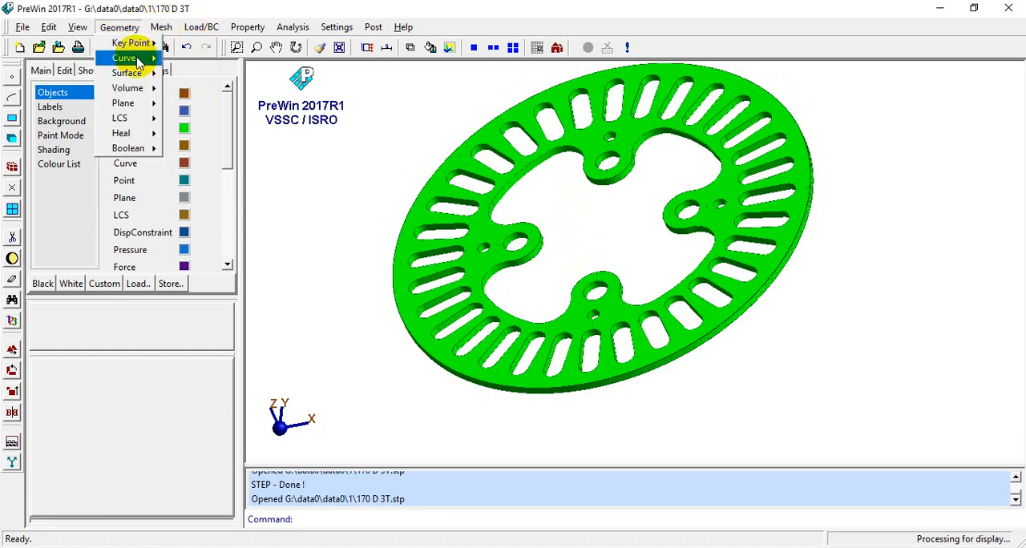
pyautogui.moveTo(136, 61)
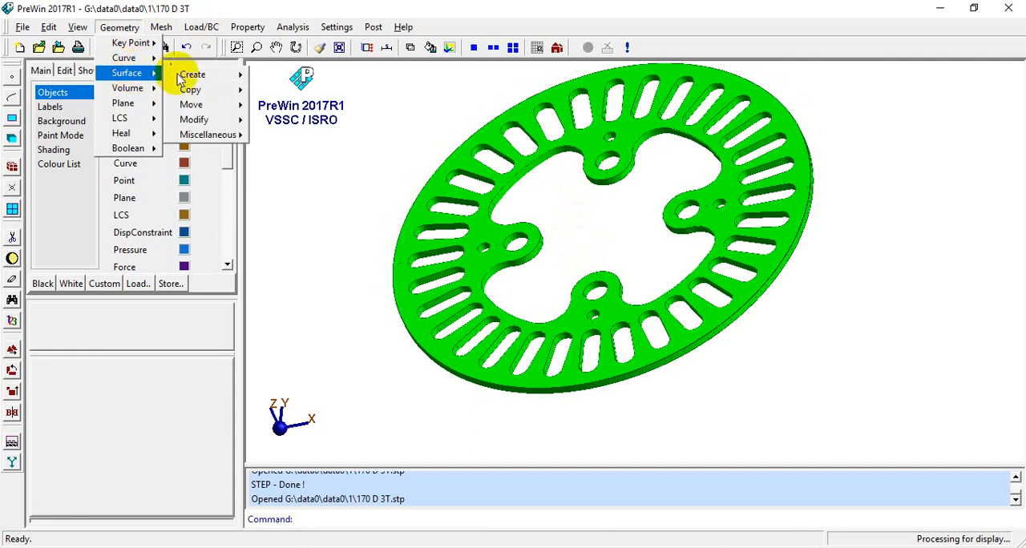
pyautogui.moveTo(189, 80)
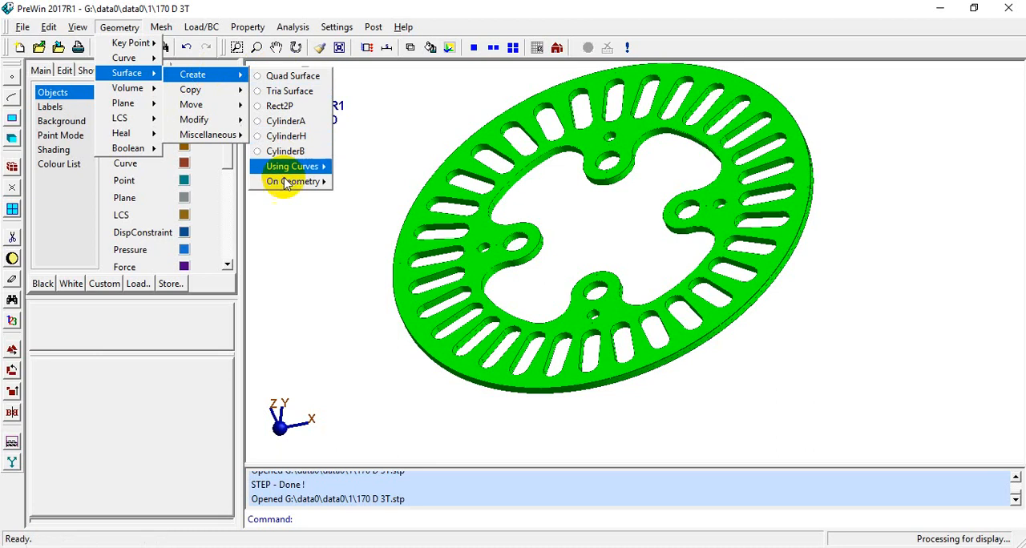
pyautogui.moveTo(277, 182)
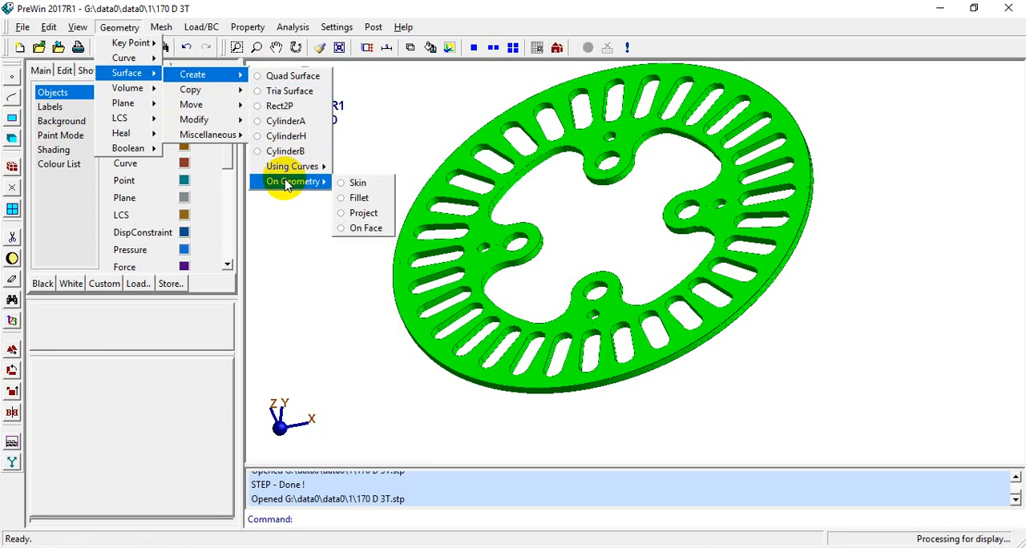
pyautogui.click(363, 229)
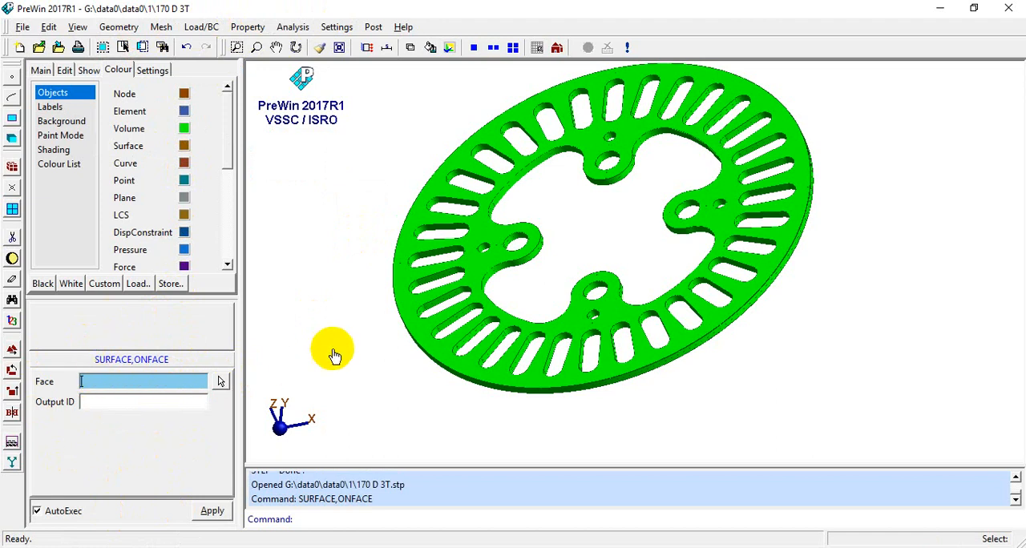
pyautogui.click(410, 341)
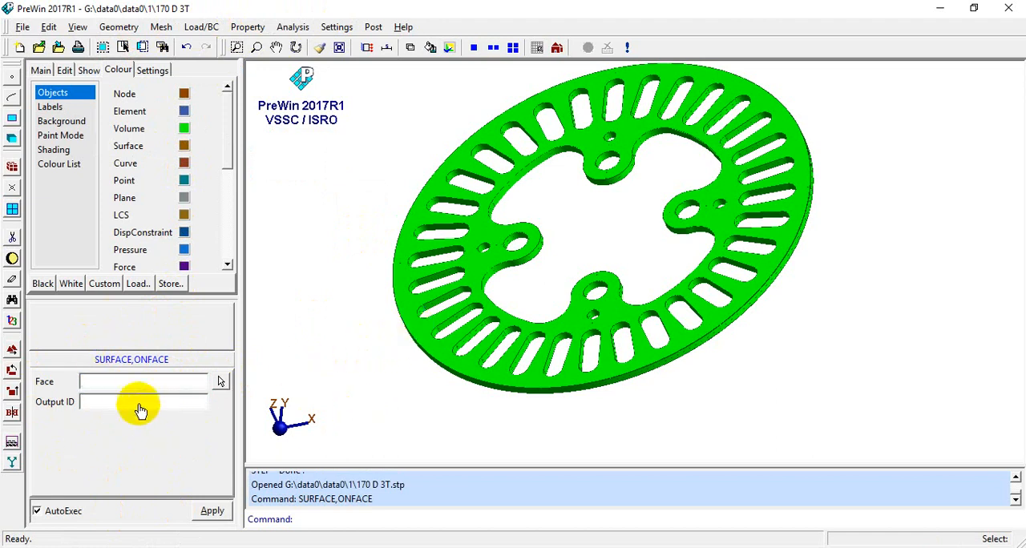
pyautogui.click(405, 312)
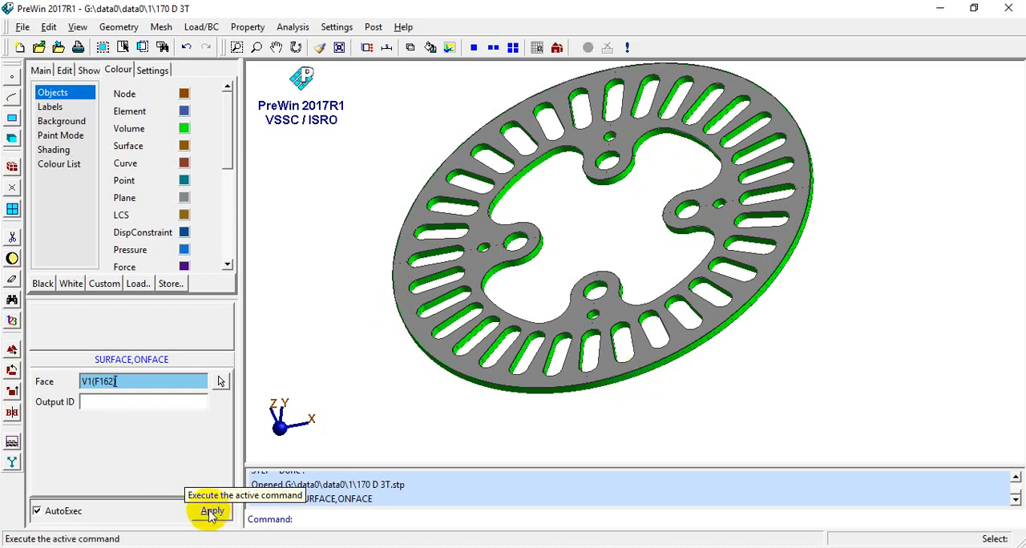
pyautogui.click(119, 404)
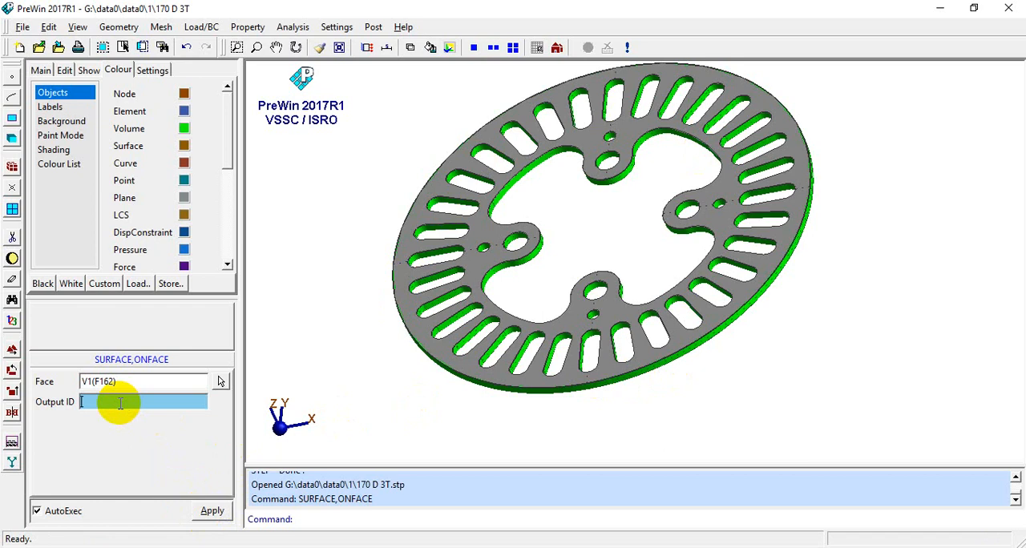
pyautogui.click(212, 512)
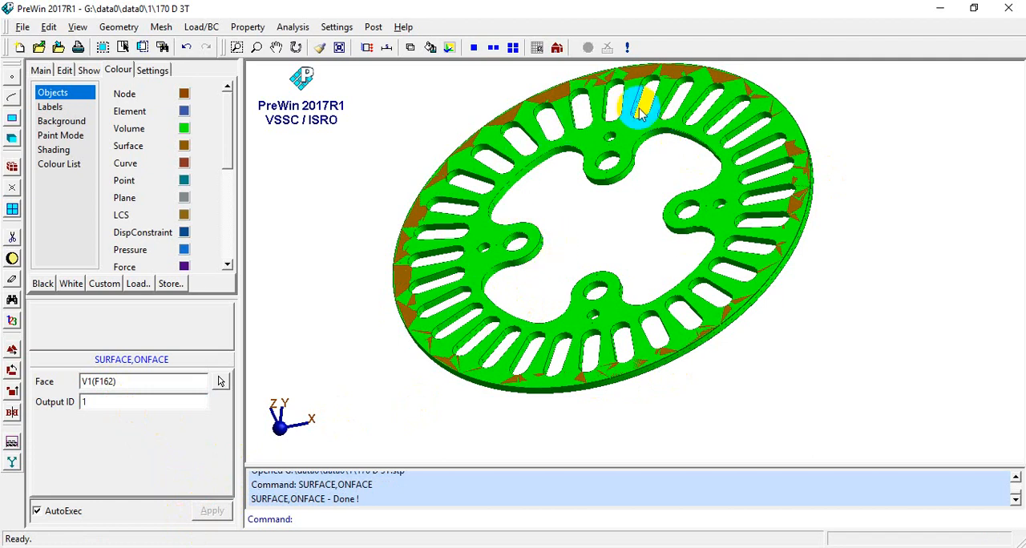
# - Hide the disc's volume and keep only the extracted surface displayed
pyautogui.click(89, 71)
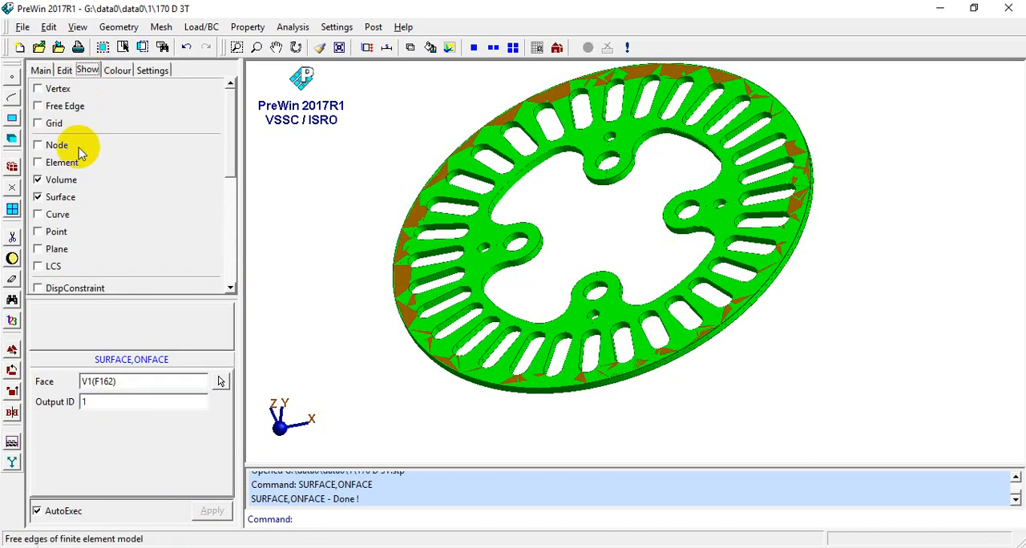
pyautogui.click(38, 180)
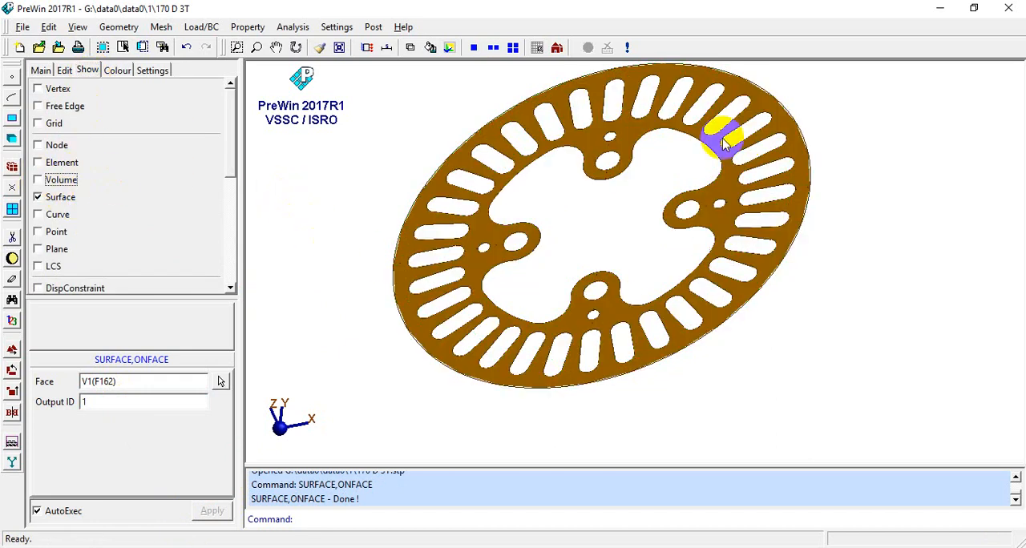
pyautogui.click(38, 198)
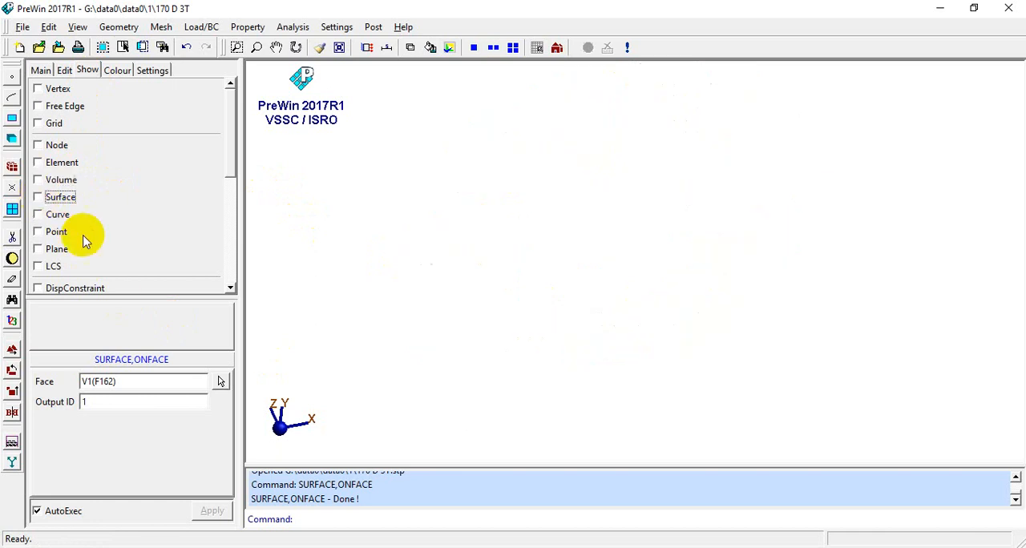
pyautogui.click(37, 180)
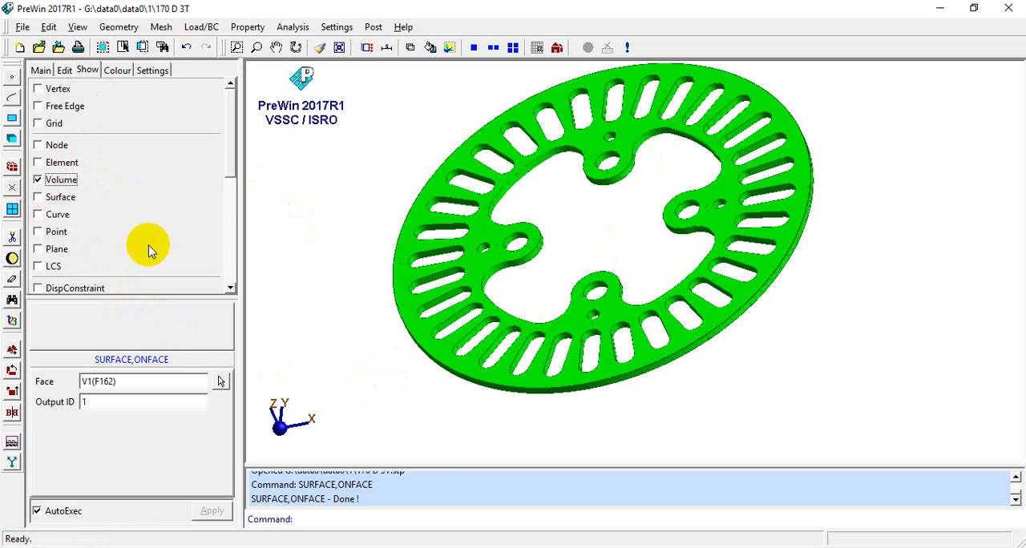
pyautogui.click(41, 181)
pyautogui.click(40, 198)
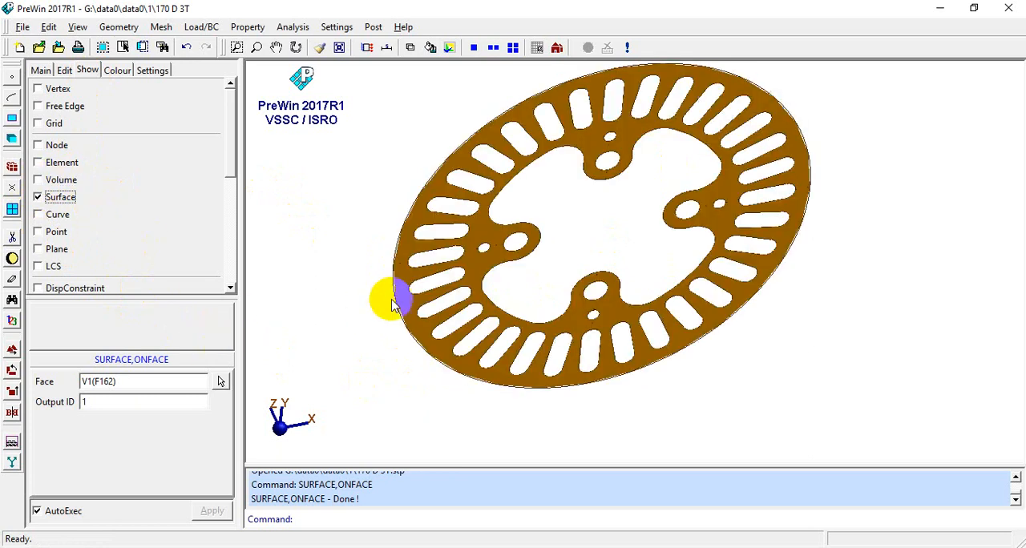
# - Orient the disc surface to face the XY plane squarely and display the grid and working plane
pyautogui.moveTo(399, 290)
pyautogui.mouseDown()
pyautogui.moveTo(545, 275)
pyautogui.moveTo(594, 297)
pyautogui.moveTo(584, 236)
pyautogui.moveTo(609, 259)
pyautogui.moveTo(591, 275)
pyautogui.moveTo(603, 272)
pyautogui.moveTo(582, 245)
pyautogui.moveTo(577, 252)
pyautogui.moveTo(602, 245)
pyautogui.moveTo(576, 250)
pyautogui.moveTo(600, 294)
pyautogui.moveTo(618, 254)
pyautogui.moveTo(570, 230)
pyautogui.moveTo(654, 266)
pyautogui.moveTo(747, 265)
pyautogui.moveTo(538, 256)
pyautogui.mouseUp()
pyautogui.scroll(5, 580, 249)
pyautogui.moveTo(614, 246); pyautogui.dragTo(455, 223)
pyautogui.moveTo(455, 216); pyautogui.dragTo(452, 215, button='middle')
pyautogui.scroll(2, 557, 247)
pyautogui.scroll(-2, 534, 239)
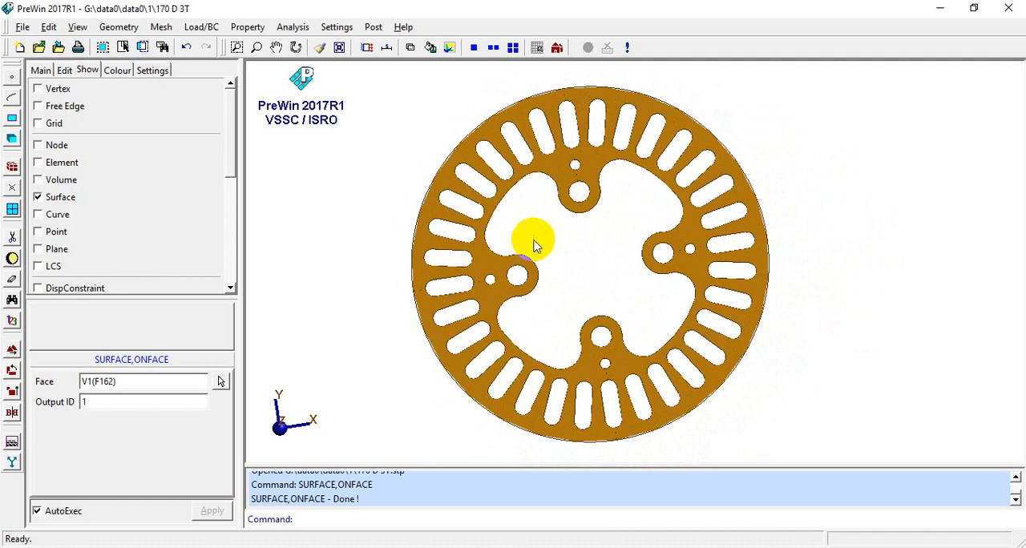
pyautogui.moveTo(520, 223); pyautogui.dragTo(498, 208, button='middle')
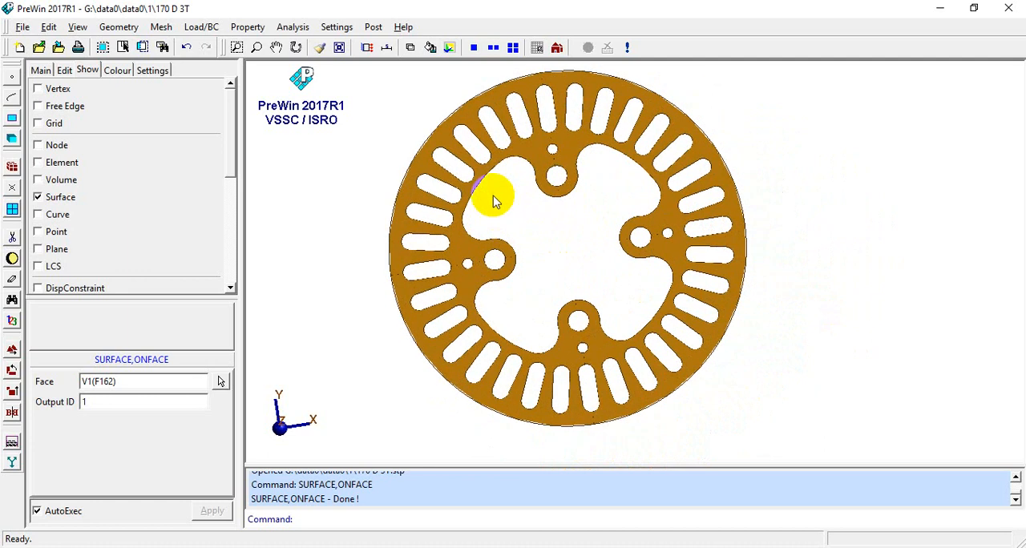
pyautogui.scroll(1, 586, 243)
pyautogui.moveTo(536, 249); pyautogui.dragTo(532, 263, button='middle')
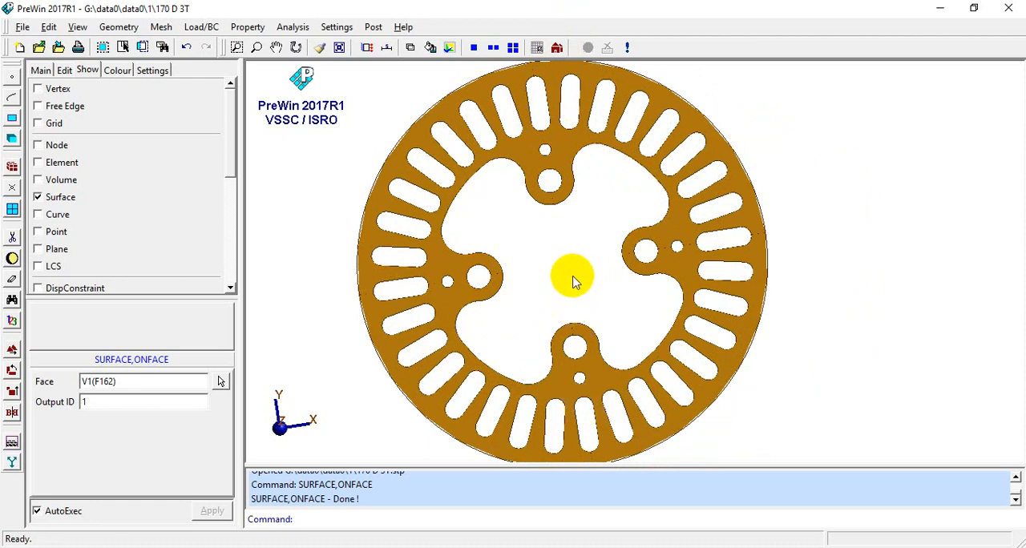
pyautogui.click(581, 197)
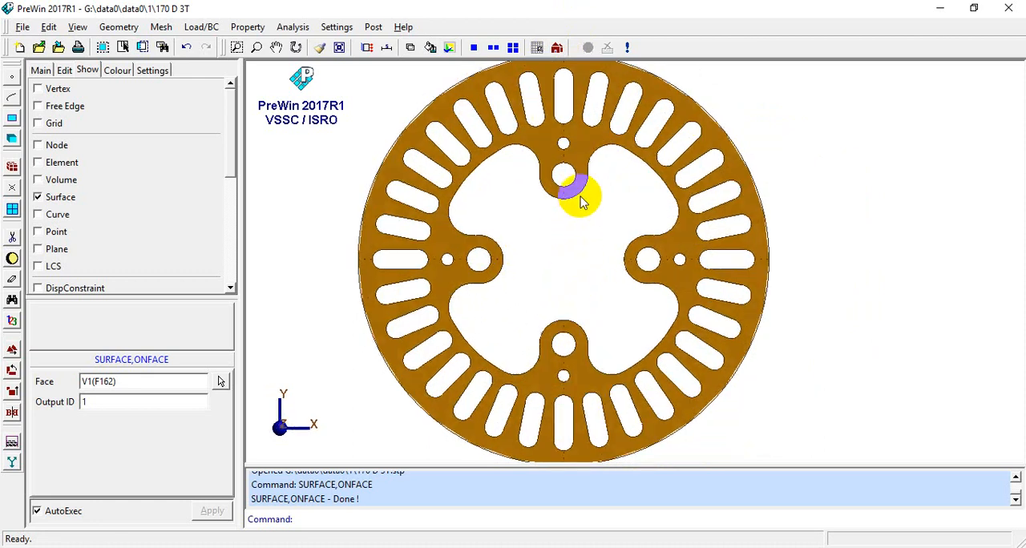
pyautogui.click(538, 48)
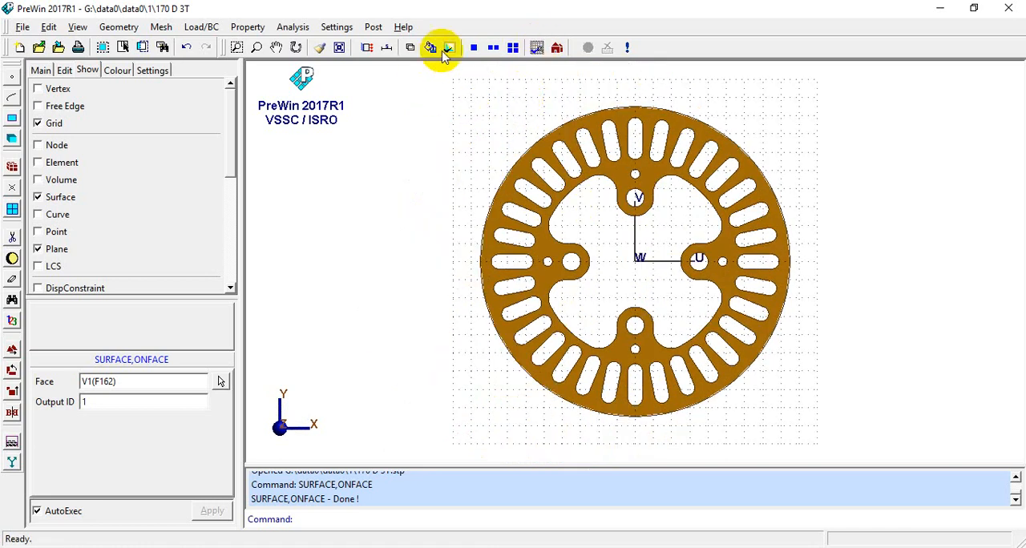
# - Compare the disc surface in wireframe, colour-fill and shaded display
pyautogui.click(409, 48)
pyautogui.scroll(2, 694, 193)
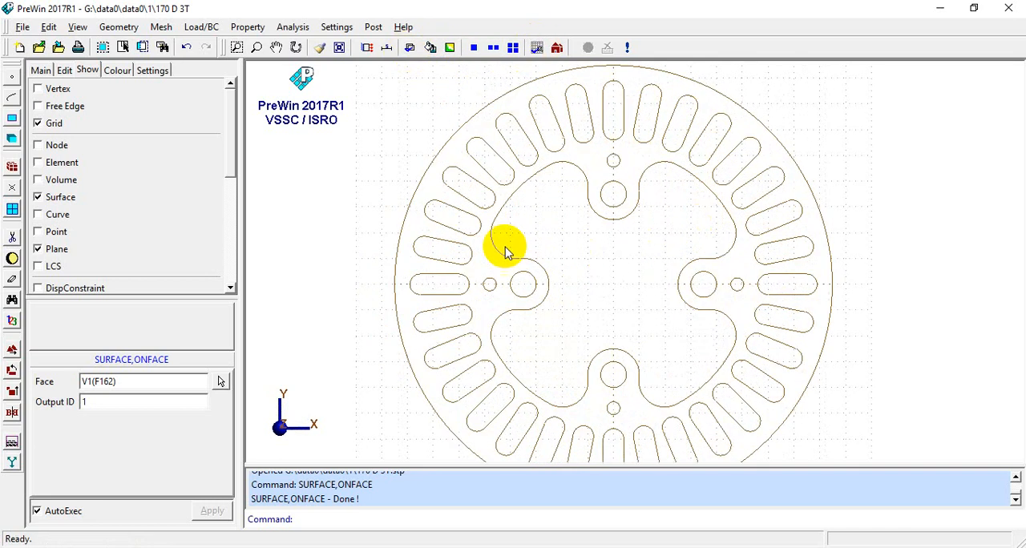
pyautogui.click(428, 48)
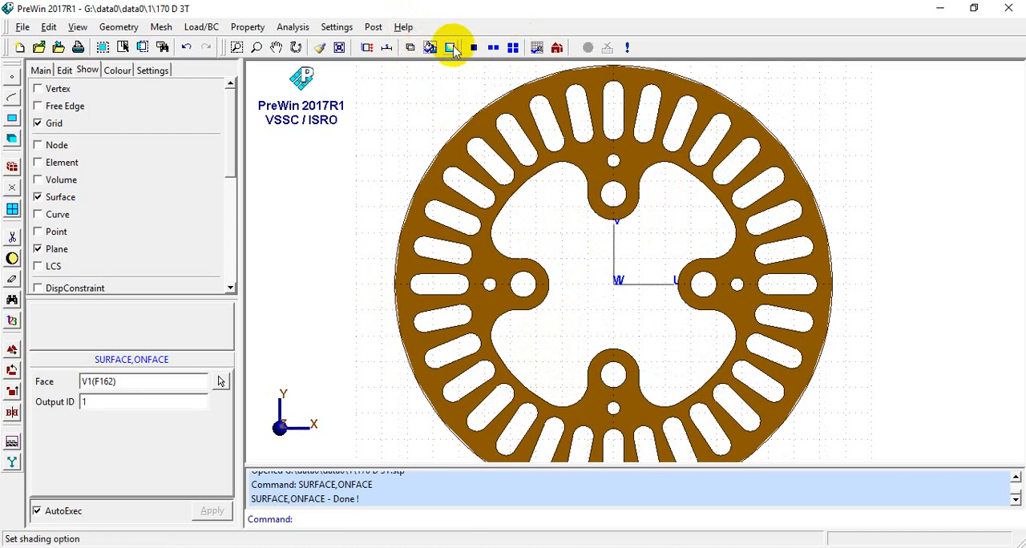
pyautogui.click(452, 52)
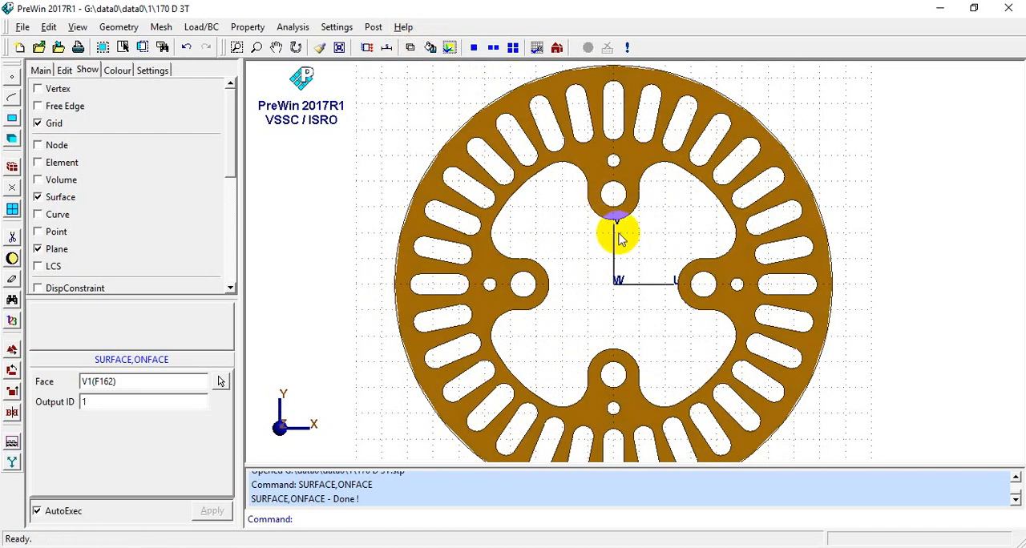
pyautogui.moveTo(619, 233)
pyautogui.mouseDown(button='middle')
pyautogui.moveTo(578, 102)
pyautogui.moveTo(631, 233)
pyautogui.moveTo(525, 78)
pyautogui.mouseUp(button='middle')
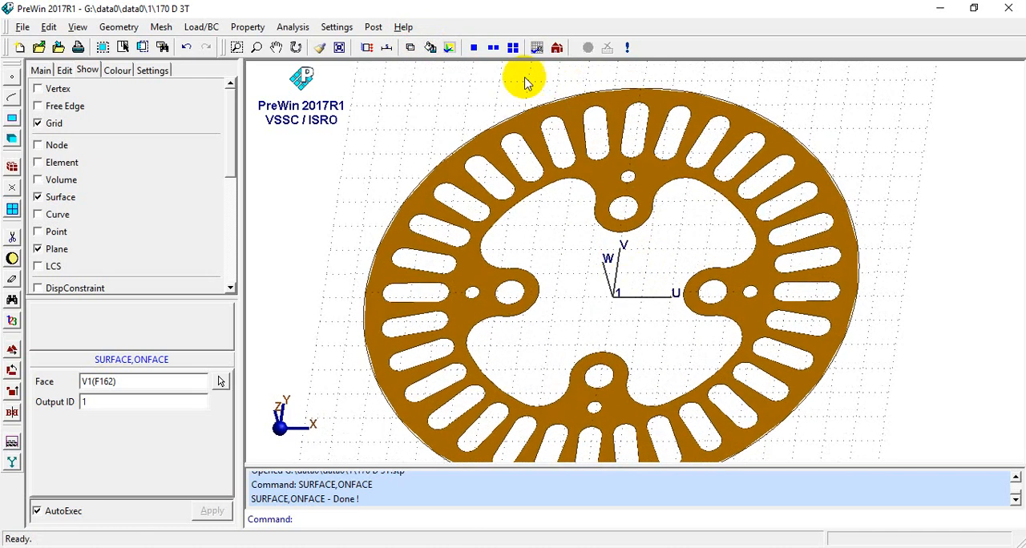
# - Display the disc surface in wireframe, facing the XY plane, and show its vertices
pyautogui.click(415, 51)
pyautogui.scroll(3, 514, 146)
pyautogui.scroll(-3, 553, 240)
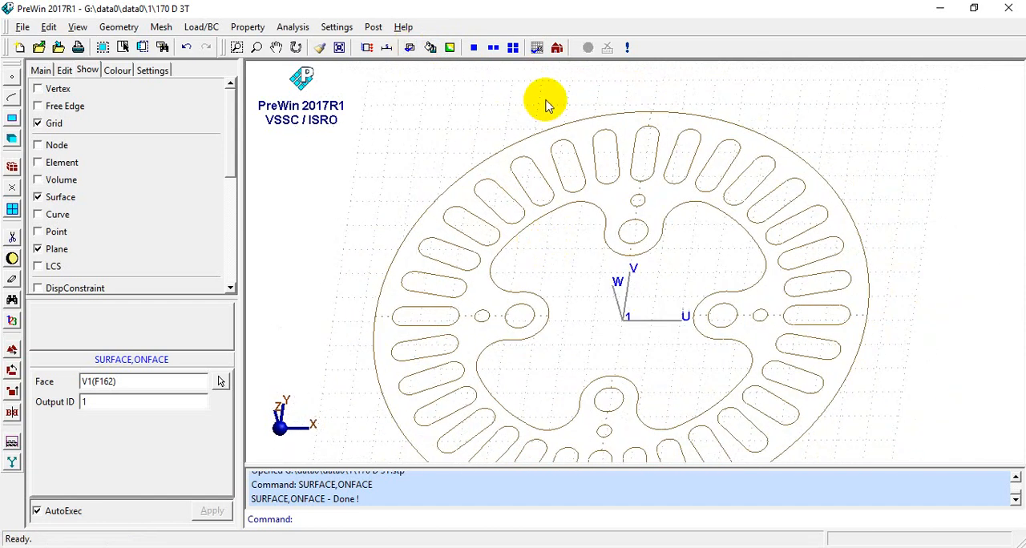
pyautogui.press('Home')
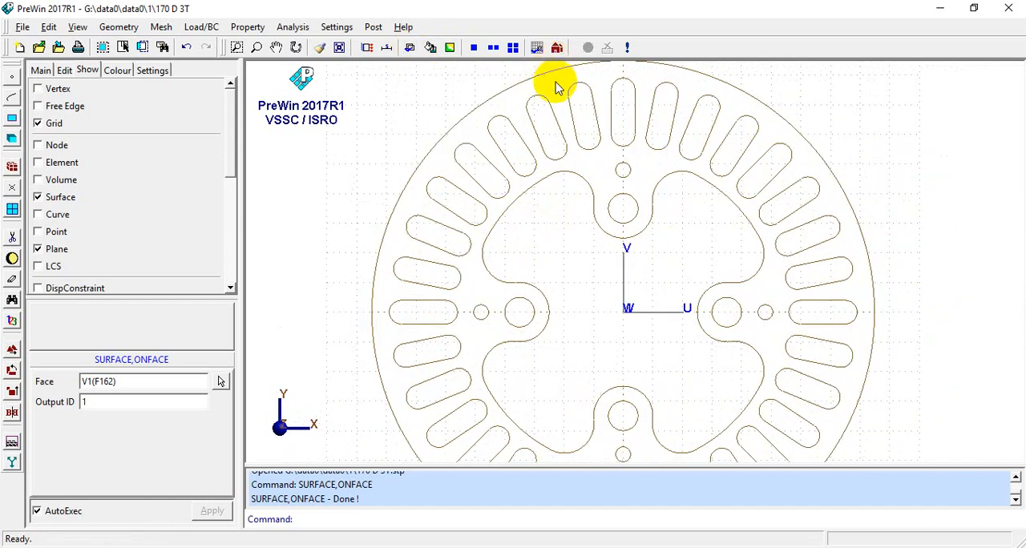
pyautogui.scroll(-3, 591, 198)
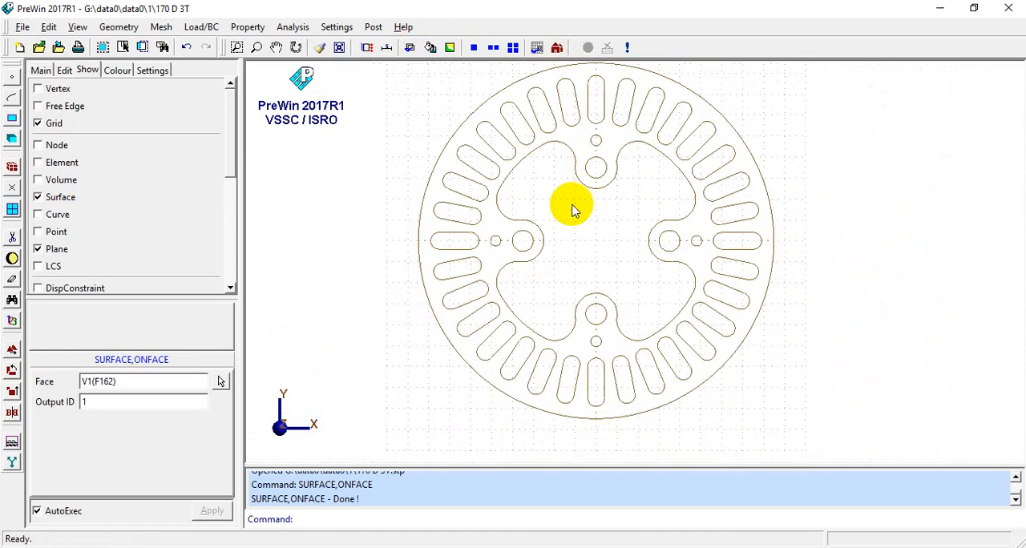
pyautogui.scroll(2, 574, 207)
pyautogui.moveTo(588, 220); pyautogui.dragTo(583, 251, button='middle')
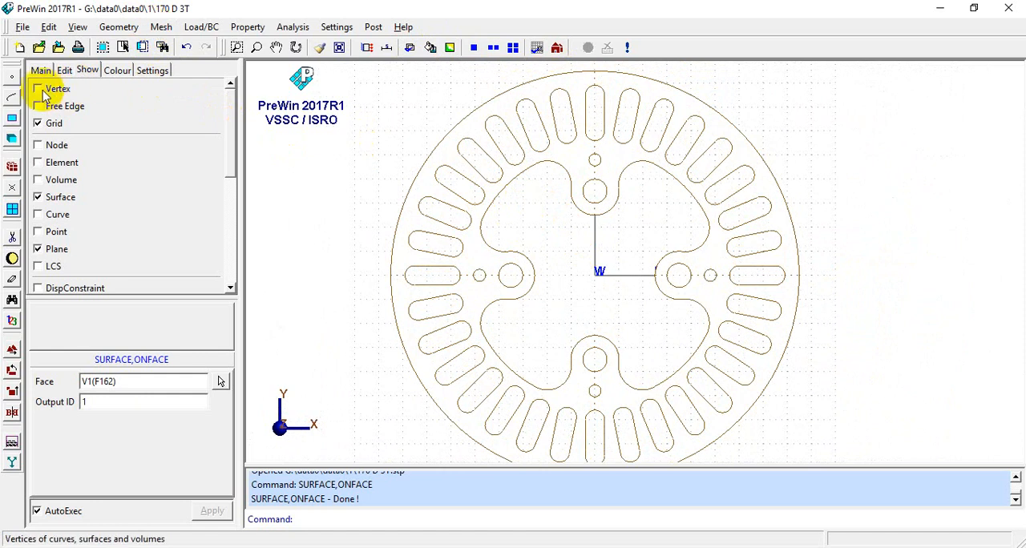
pyautogui.click(40, 91)
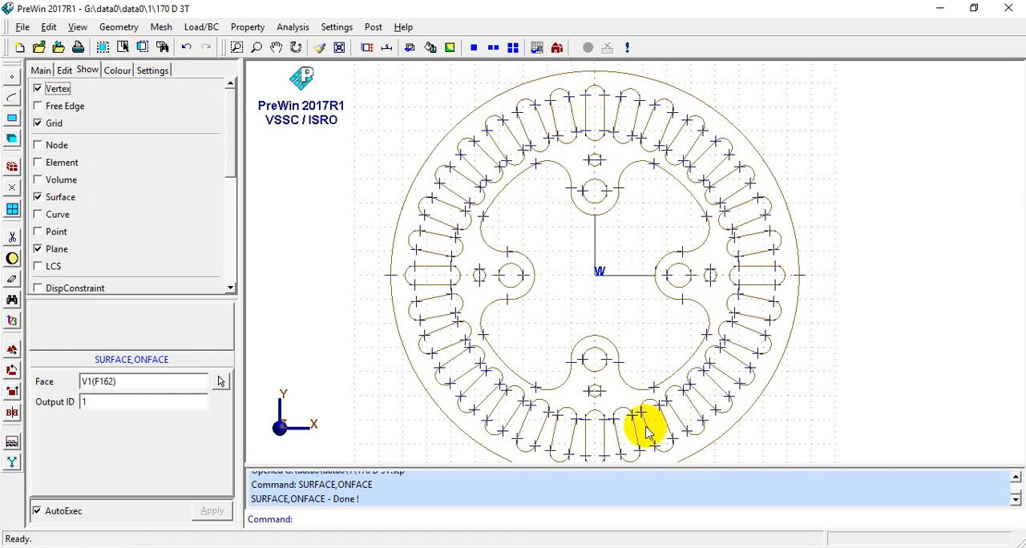
# - Draw a vertical line from (0, -100, 0) to (0, 100, 0) and a horizontal line from (80, 0, 0) to (-100, 0, 0)
pyautogui.scroll(-1, 601, 333)
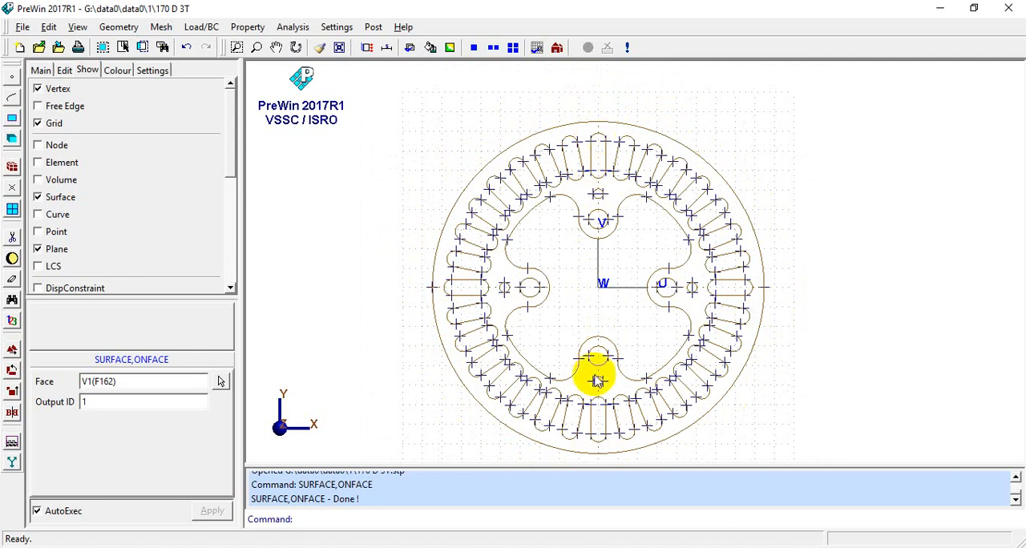
pyautogui.click(119, 26)
pyautogui.moveTo(120, 59)
pyautogui.moveTo(193, 60)
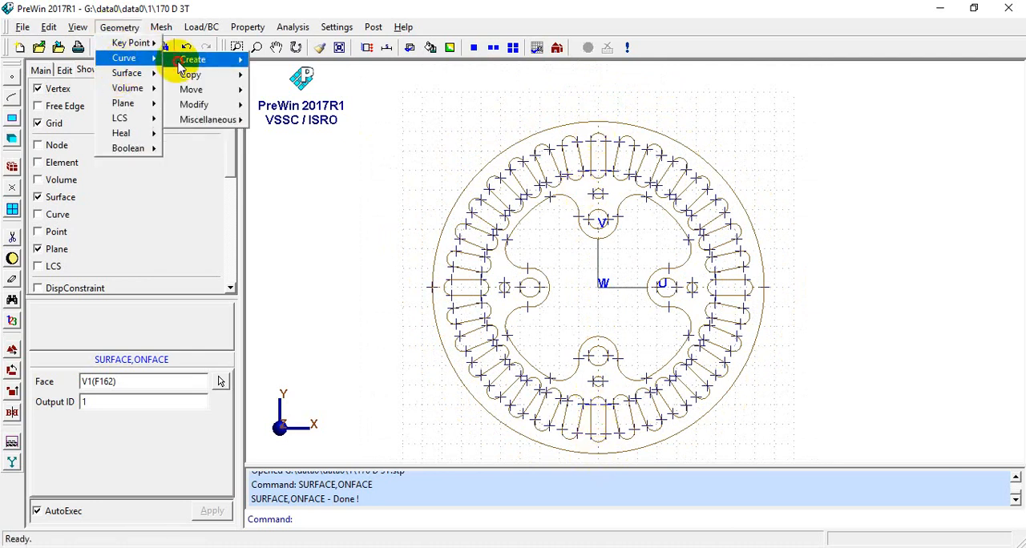
pyautogui.click(276, 60)
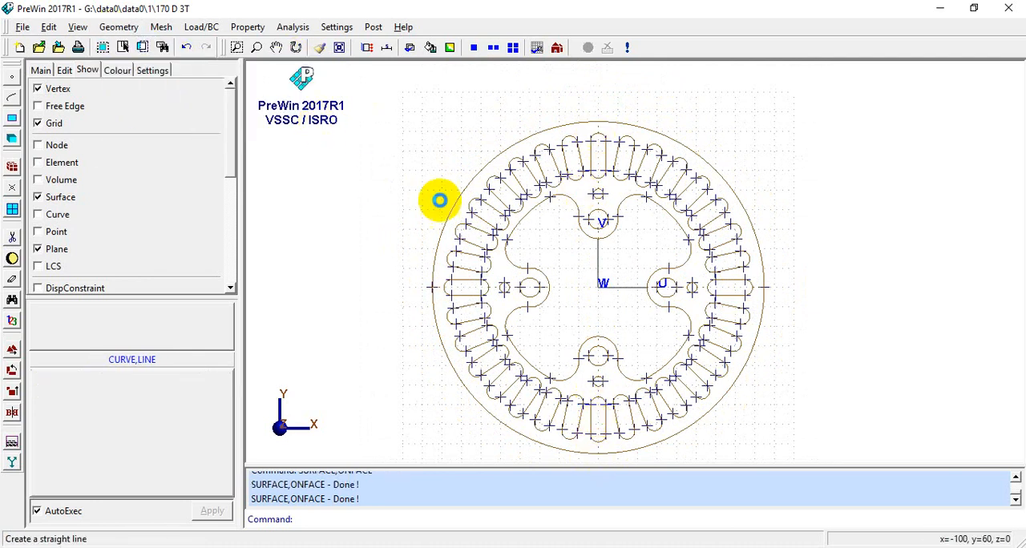
pyautogui.click(593, 95)
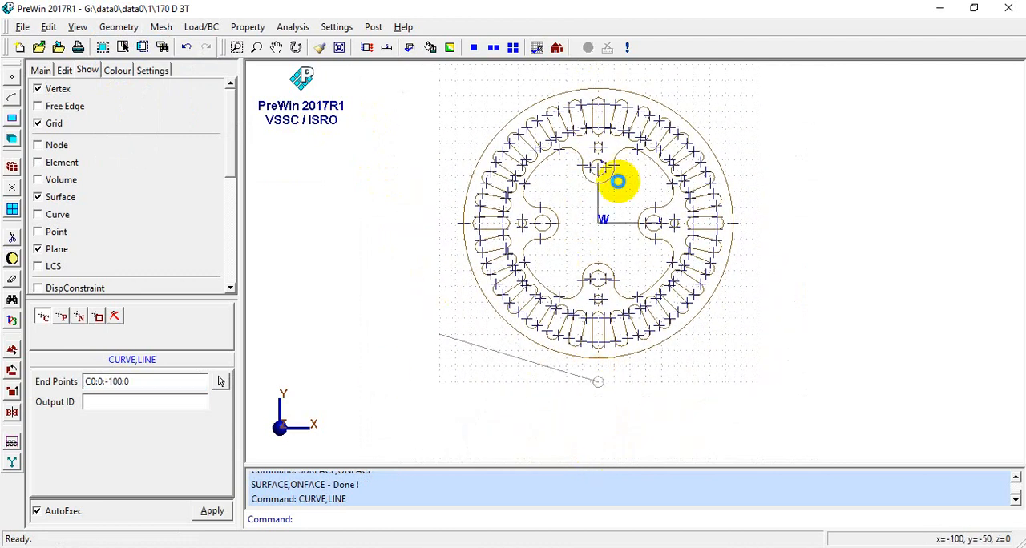
pyautogui.click(597, 74)
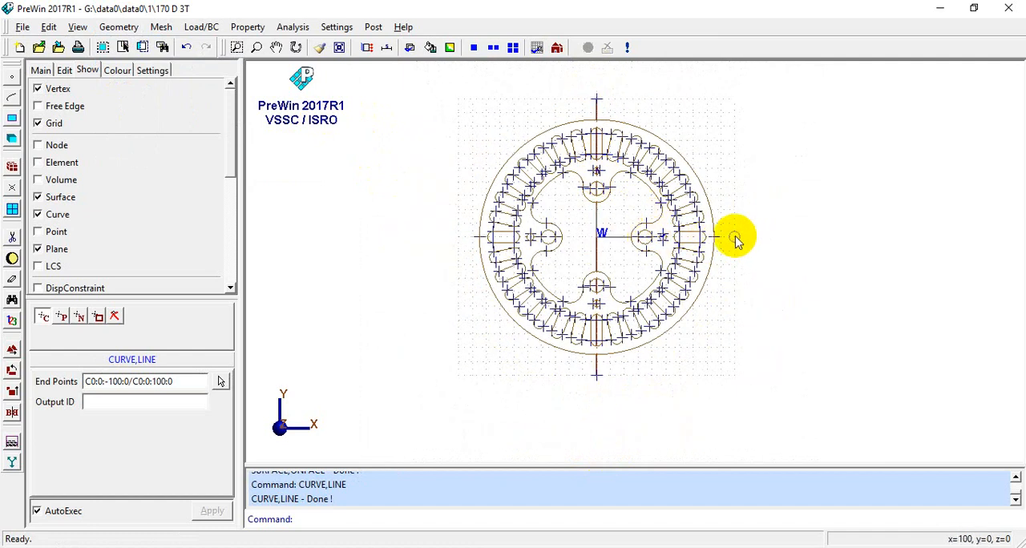
pyautogui.click(708, 237)
pyautogui.click(455, 237)
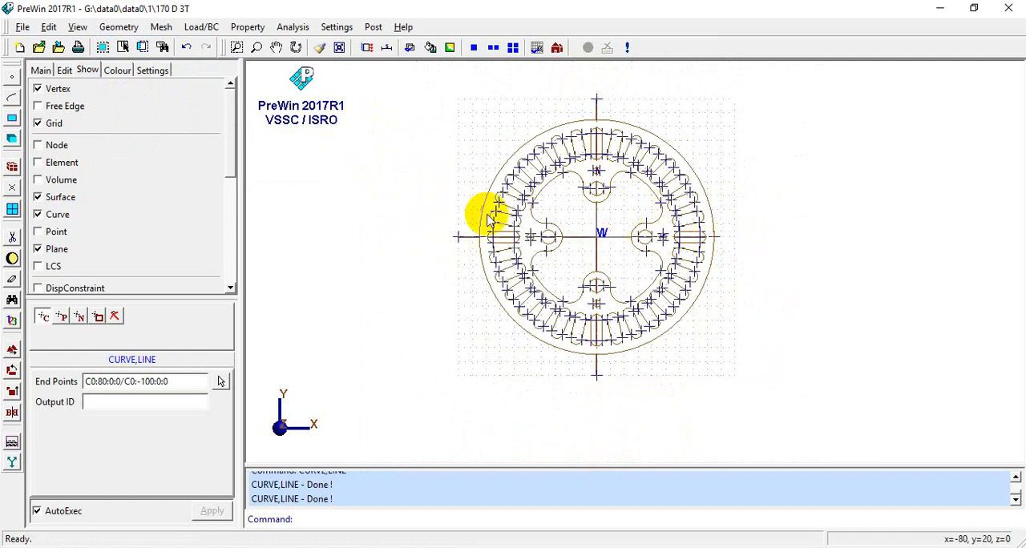
# - Return to shaded display and check from the side how the two lines lie relative to the disc surface
pyautogui.scroll(2, 593, 176)
pyautogui.scroll(1, 593, 250)
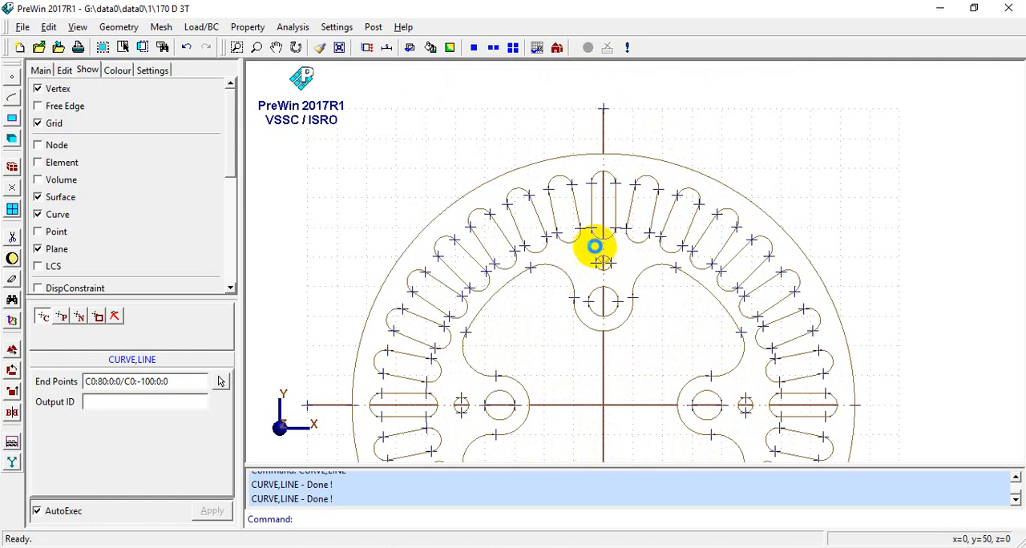
pyautogui.scroll(-2, 598, 245)
pyautogui.scroll(-1, 563, 323)
pyautogui.moveTo(559, 314)
pyautogui.mouseDown(button='middle')
pyautogui.moveTo(481, 287)
pyautogui.moveTo(607, 275)
pyautogui.moveTo(637, 259)
pyautogui.moveTo(600, 197)
pyautogui.moveTo(604, 221)
pyautogui.moveTo(654, 260)
pyautogui.moveTo(636, 268)
pyautogui.moveTo(661, 256)
pyautogui.moveTo(650, 225)
pyautogui.mouseUp(button='middle')
pyautogui.click(449, 49)
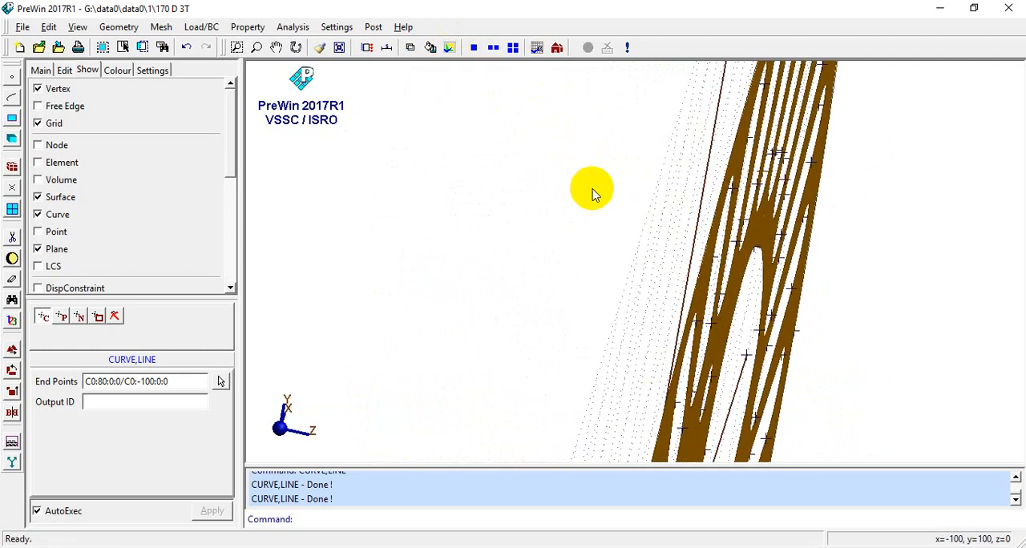
pyautogui.moveTo(591, 190)
pyautogui.mouseDown(button='middle')
pyautogui.moveTo(609, 206)
pyautogui.moveTo(712, 224)
pyautogui.moveTo(690, 218)
pyautogui.moveTo(736, 216)
pyautogui.mouseUp(button='middle')
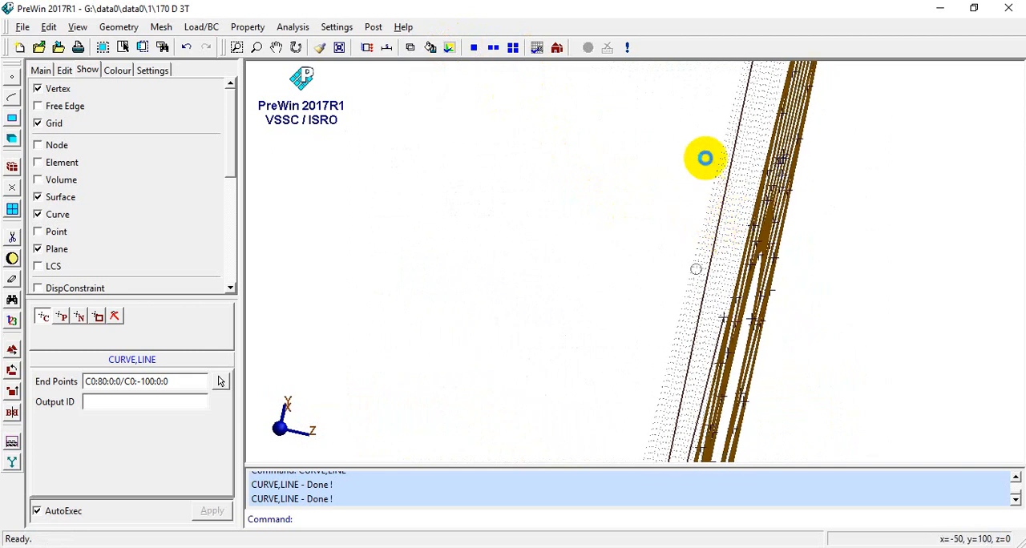
pyautogui.moveTo(687, 193); pyautogui.dragTo(373, 152, button='middle')
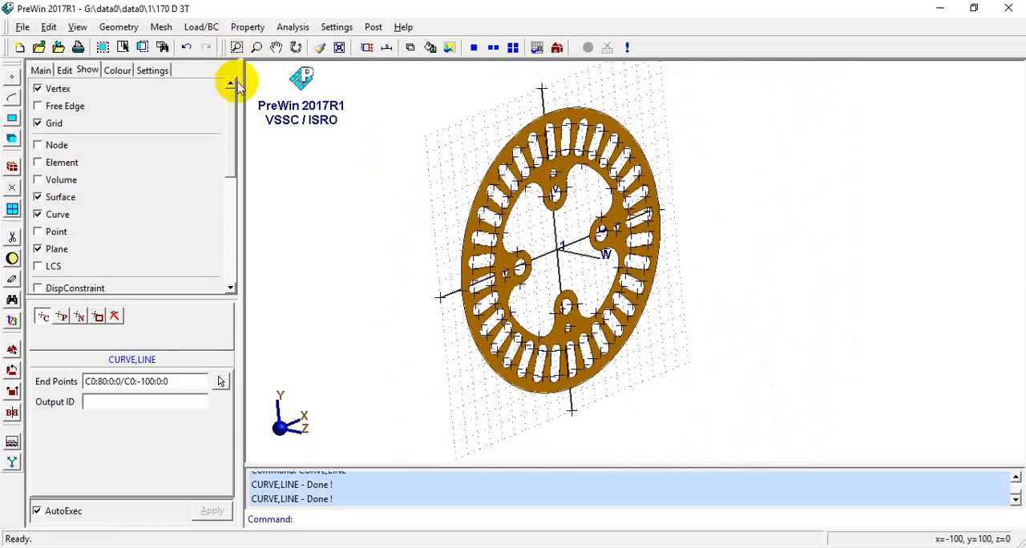
# - Project lines 1 and 2 onto disc surface 1 as target surface
pyautogui.click(131, 26)
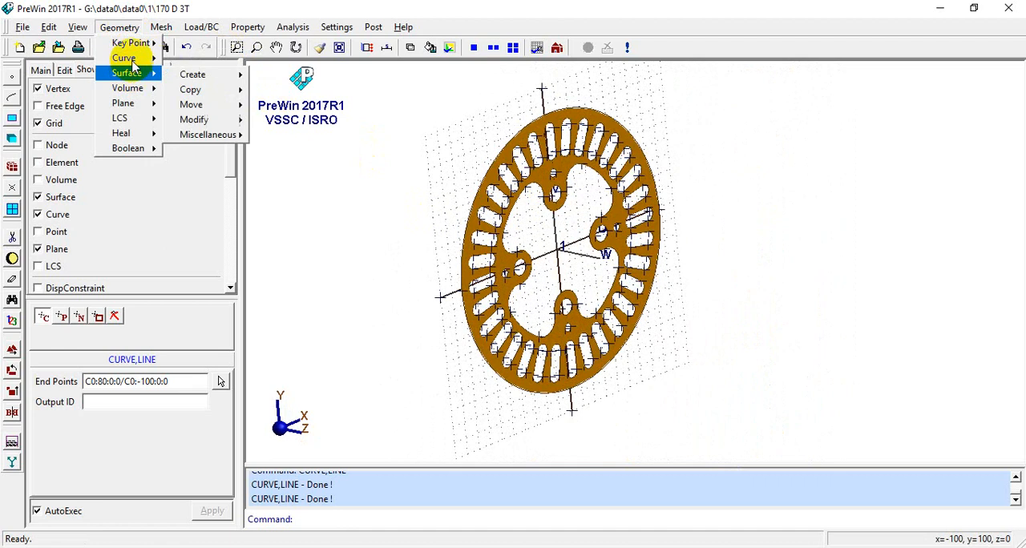
pyautogui.moveTo(197, 59)
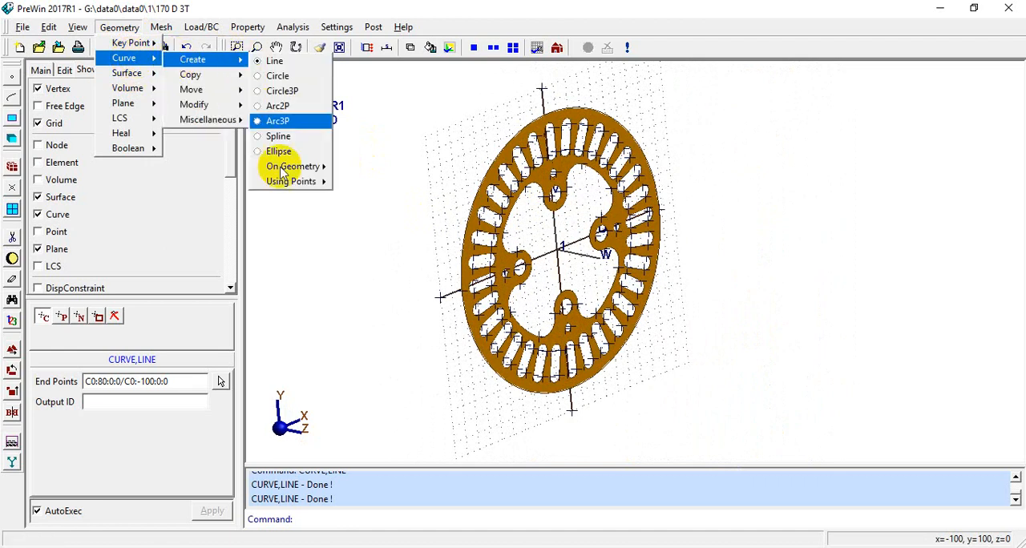
pyautogui.moveTo(285, 170)
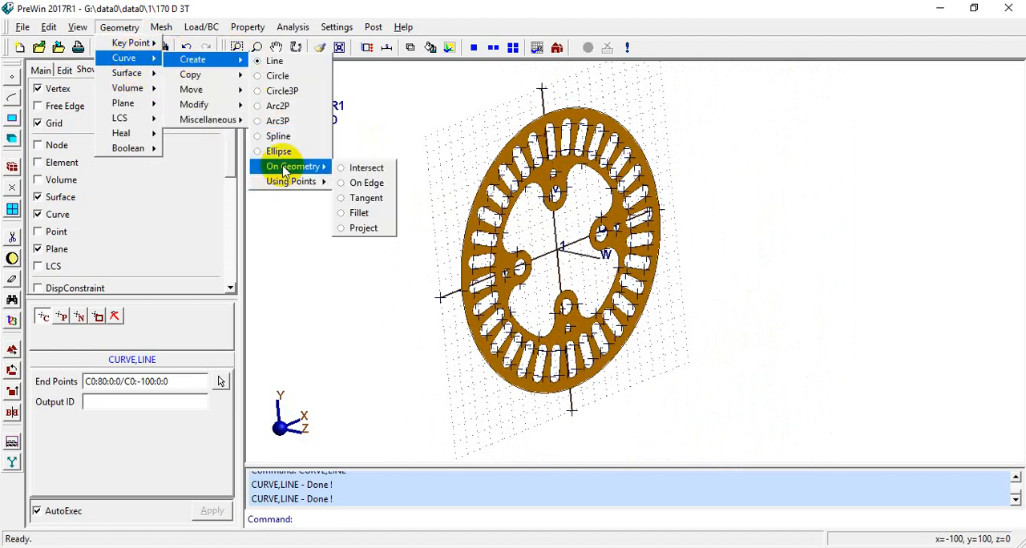
pyautogui.click(358, 231)
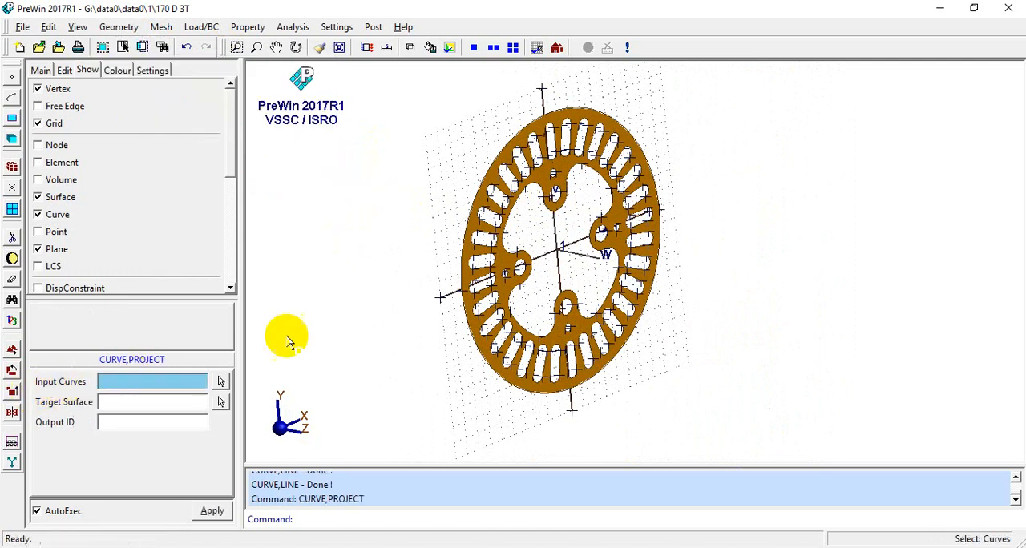
pyautogui.click(541, 101)
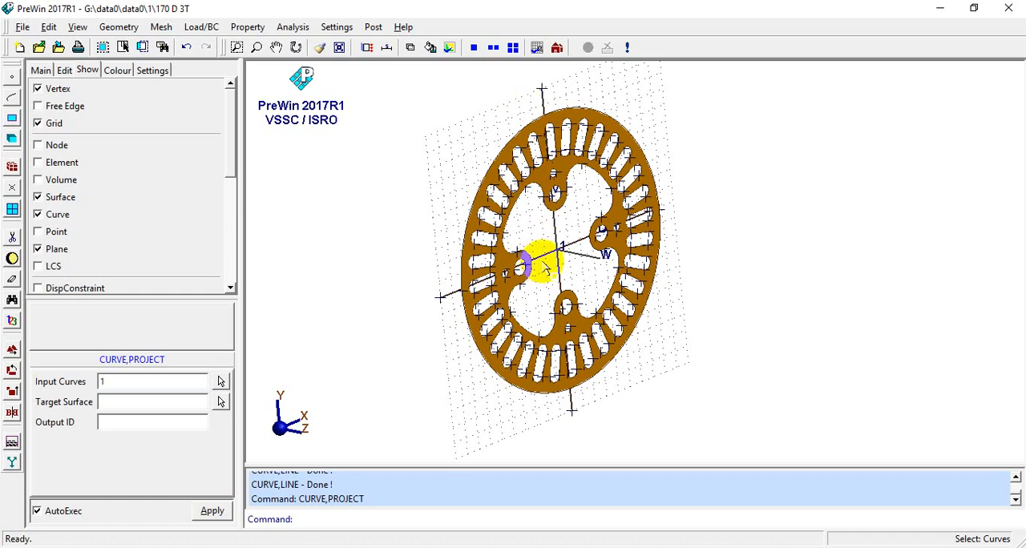
pyautogui.click(135, 380)
pyautogui.click(110, 402)
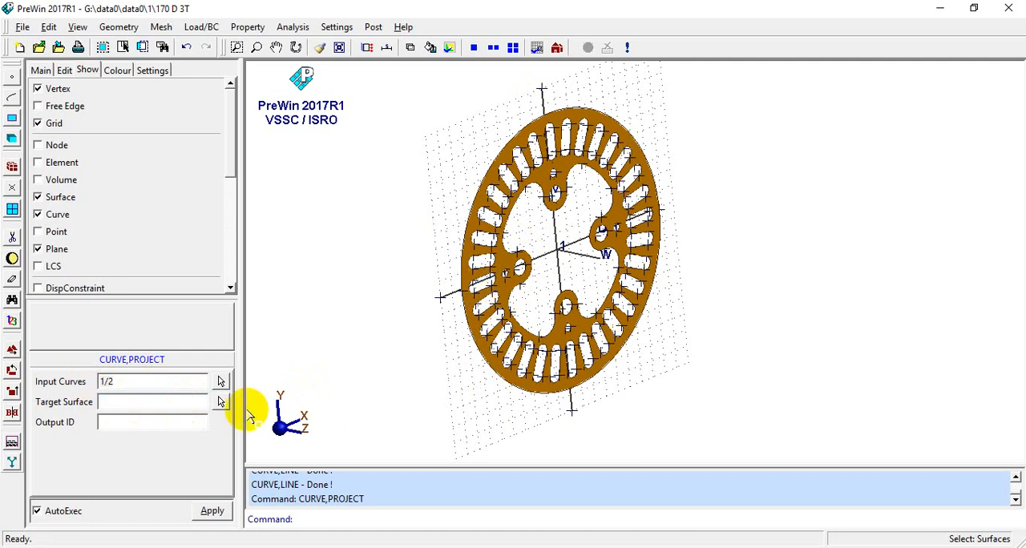
pyautogui.click(222, 401)
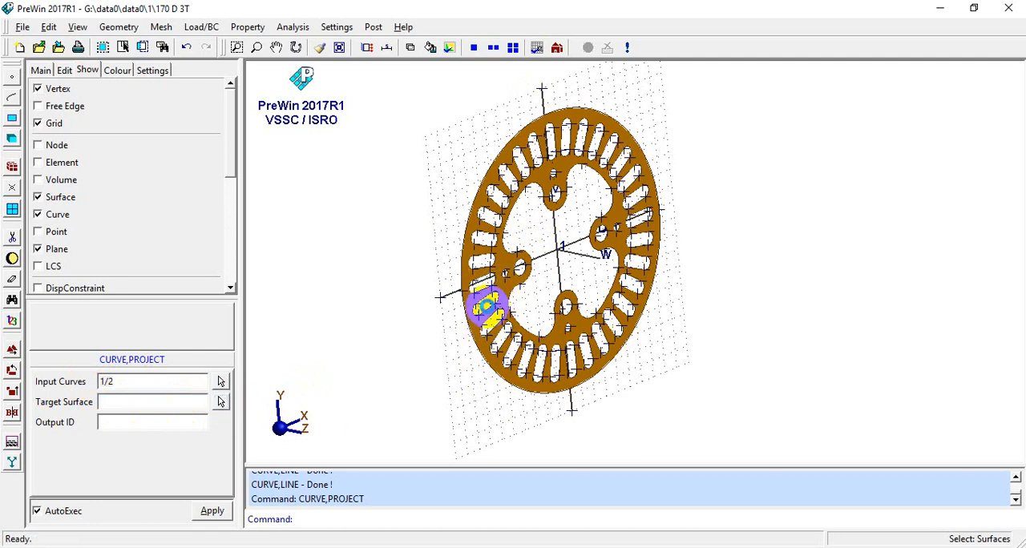
pyautogui.click(486, 309)
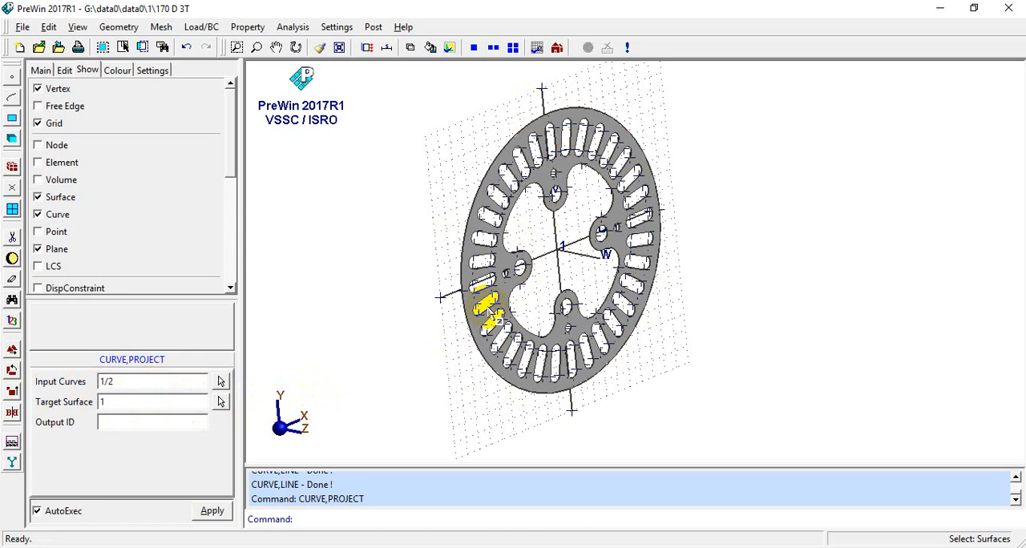
pyautogui.click(113, 429)
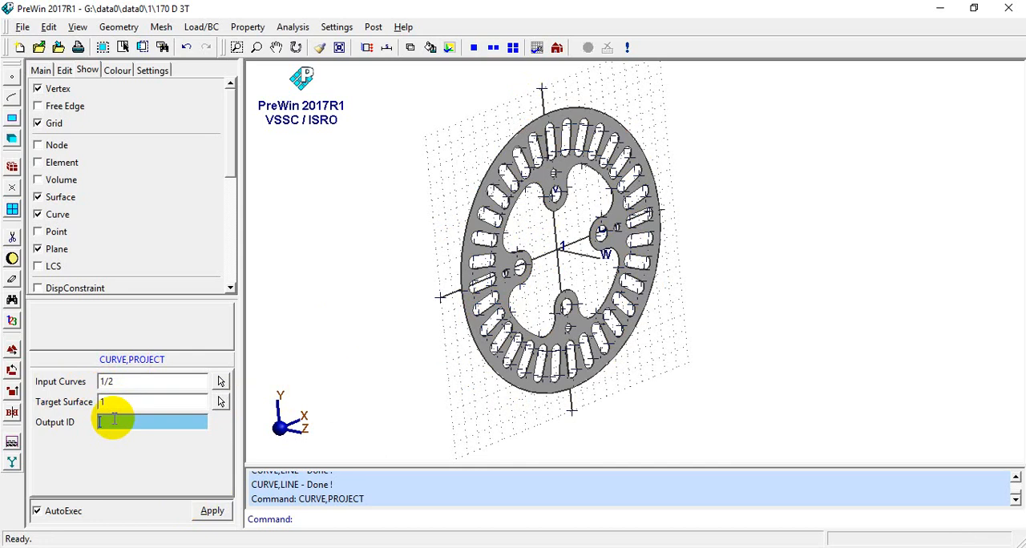
pyautogui.click(213, 512)
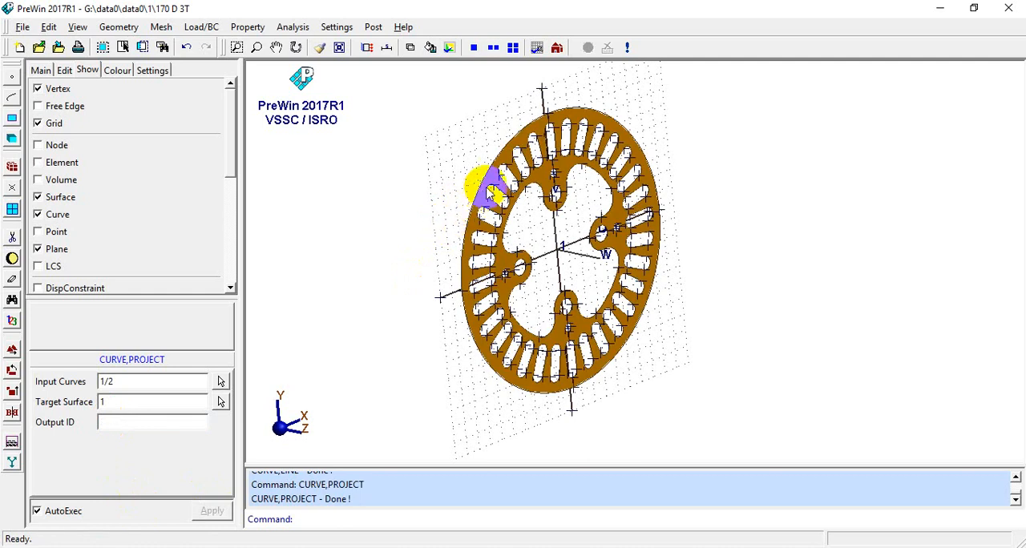
# - Hide the vertices, the grid and the work plane around the disc
pyautogui.scroll(-3, 467, 127)
pyautogui.moveTo(467, 129); pyautogui.dragTo(548, 166, button='middle')
pyautogui.scroll(5, 547, 166)
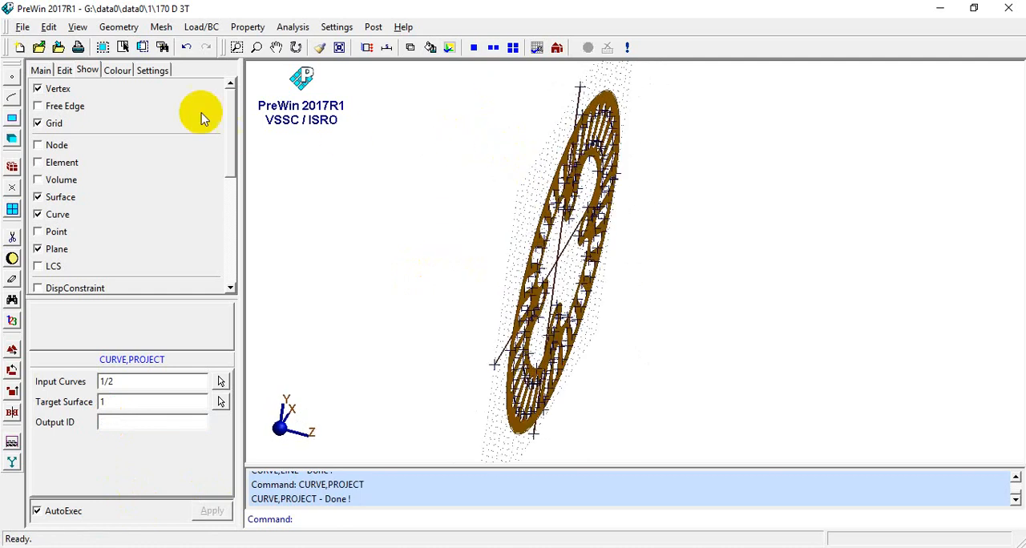
pyautogui.click(38, 89)
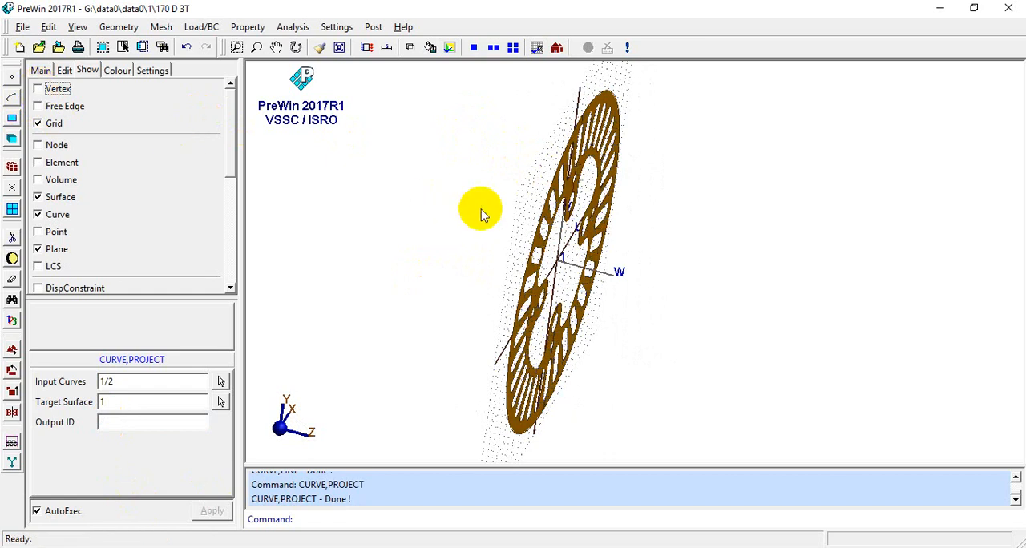
pyautogui.moveTo(478, 214); pyautogui.dragTo(720, 180, button='middle')
pyautogui.click(536, 48)
# - Delete the two original centre lines that cross in the middle of the disc, keeping their projections on the surface
pyautogui.moveTo(644, 184); pyautogui.dragTo(378, 260, button='middle')
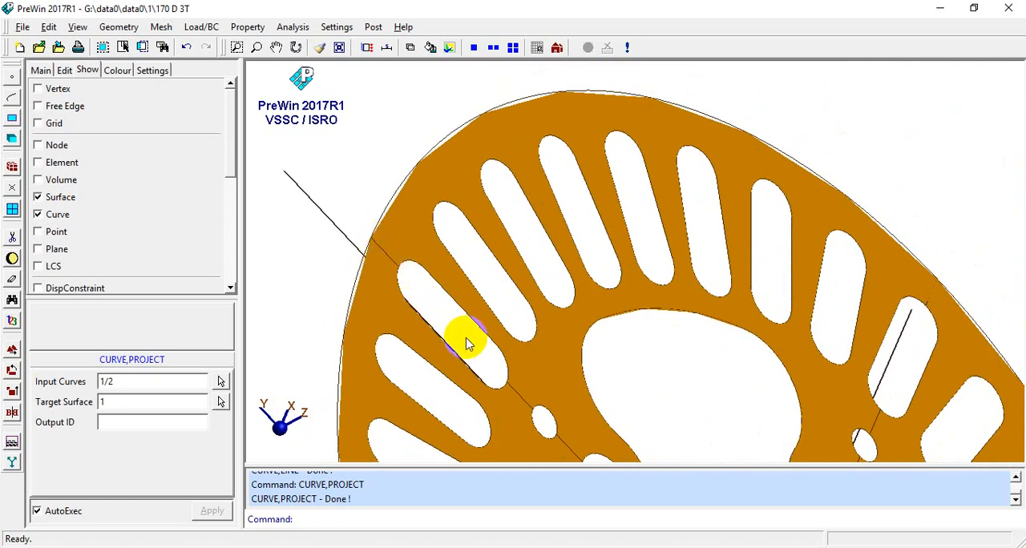
pyautogui.moveTo(468, 344); pyautogui.dragTo(473, 265, button='middle')
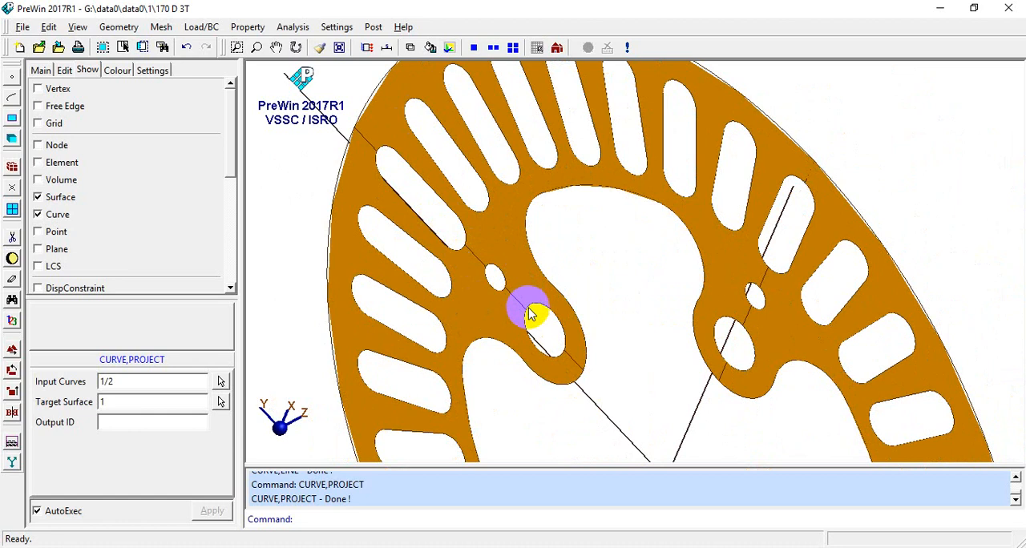
pyautogui.moveTo(591, 324); pyautogui.dragTo(522, 230, button='middle')
pyautogui.moveTo(539, 265); pyautogui.dragTo(374, 213, button='middle')
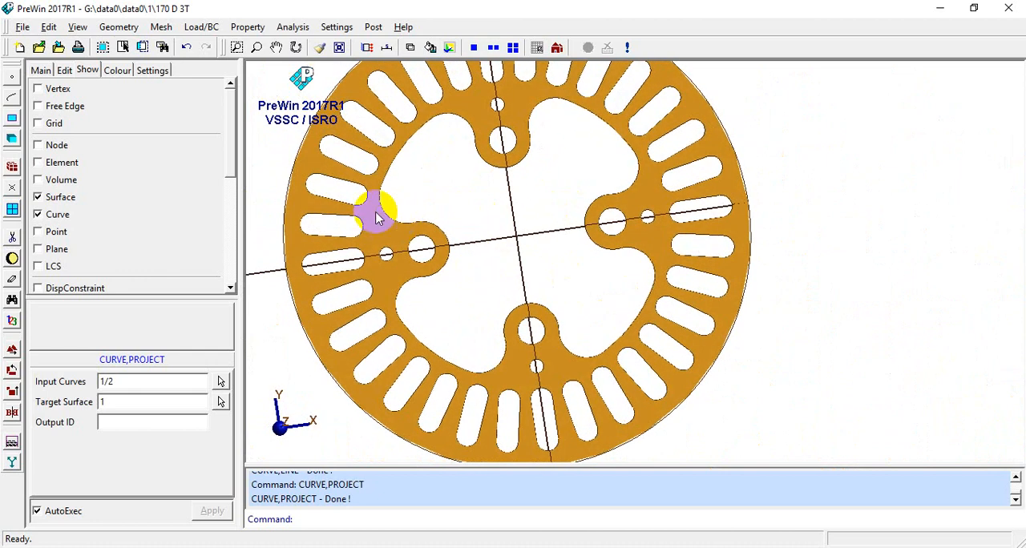
pyautogui.moveTo(526, 264); pyautogui.dragTo(561, 250, button='middle')
pyautogui.click(13, 240)
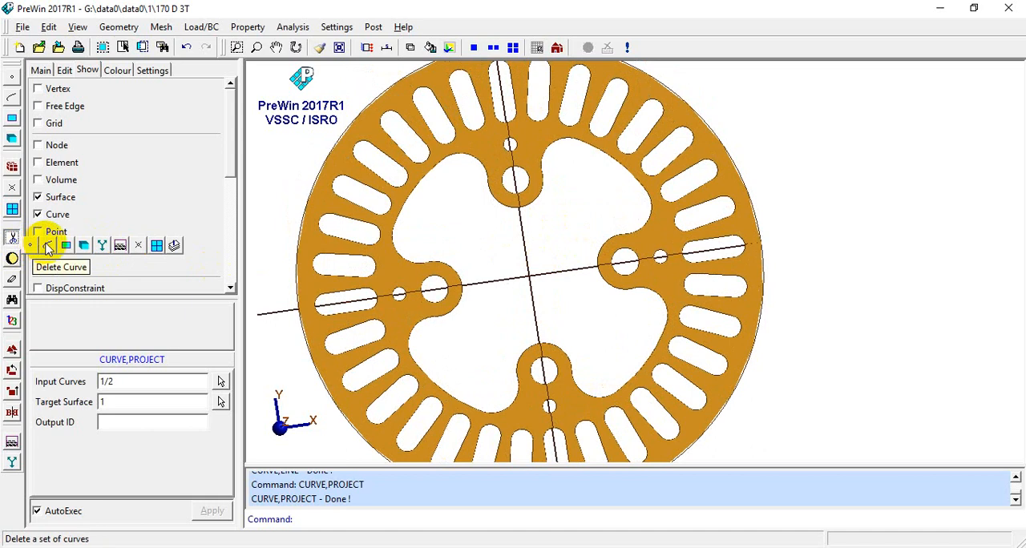
pyautogui.click(48, 247)
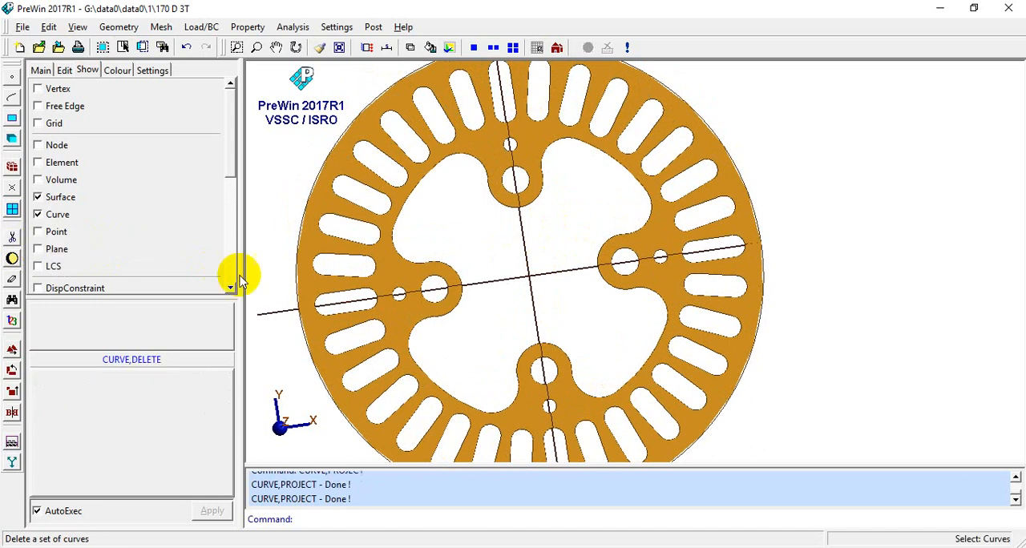
pyautogui.click(524, 256)
pyautogui.click(530, 299)
# - Examine the projected line segments on the disc surface from the front and from the reverse side
pyautogui.scroll(-1, 519, 287)
pyautogui.moveTo(519, 287)
pyautogui.mouseDown(button='middle')
pyautogui.moveTo(539, 283)
pyautogui.moveTo(542, 271)
pyautogui.mouseUp(button='middle')
pyautogui.scroll(-4, 546, 281)
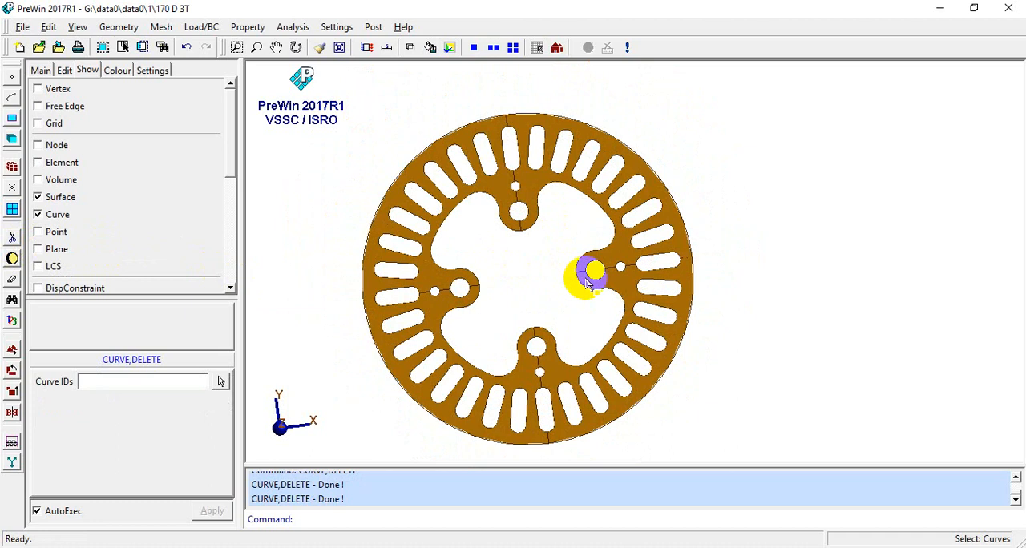
pyautogui.scroll(4, 493, 195)
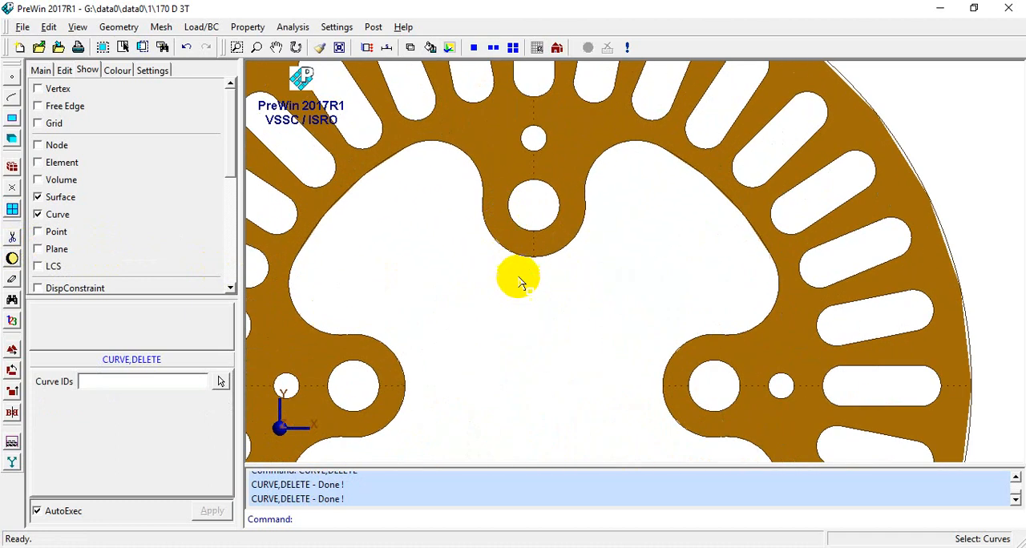
pyautogui.scroll(-5, 519, 282)
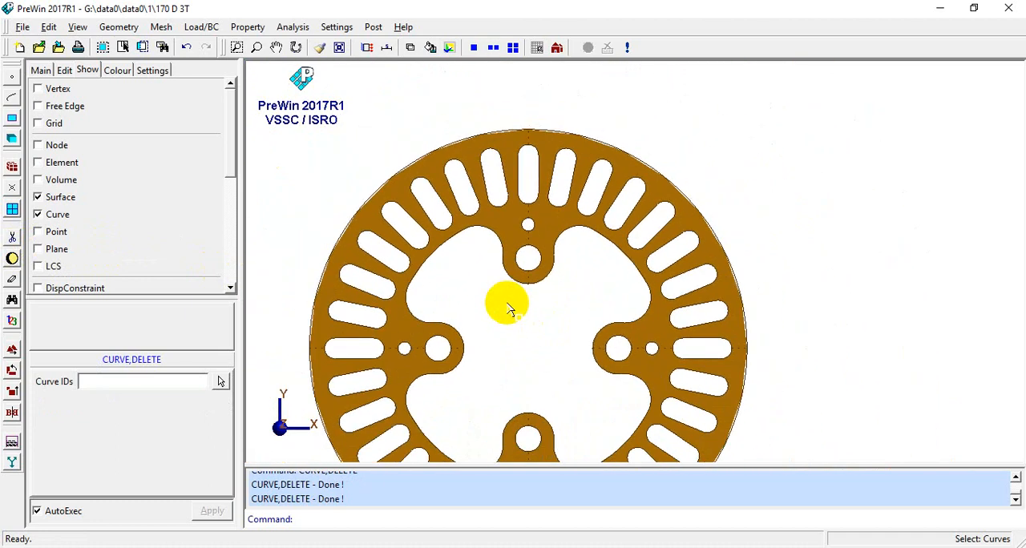
pyautogui.press('z')
pyautogui.scroll(1, 417, 315)
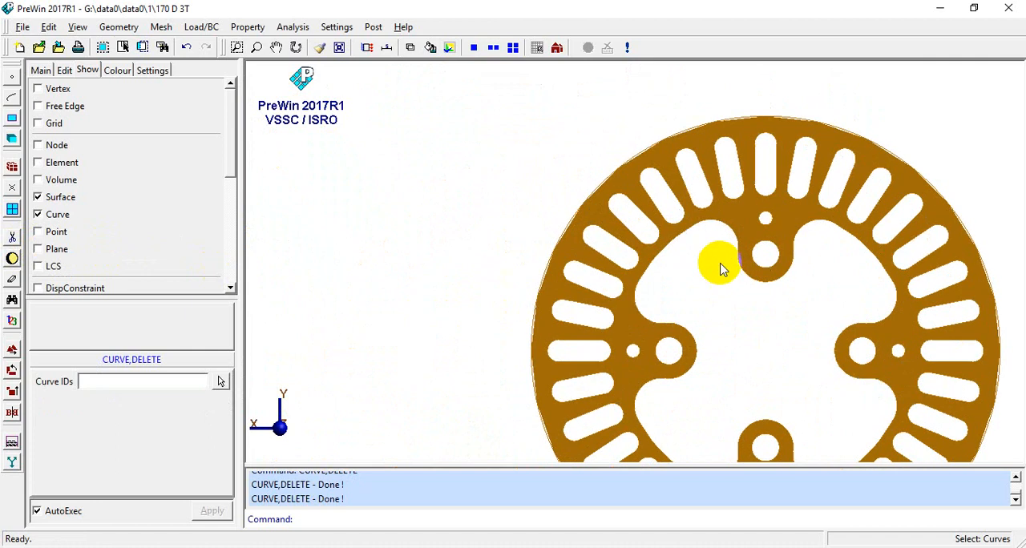
pyautogui.moveTo(721, 267); pyautogui.dragTo(652, 273, button='middle')
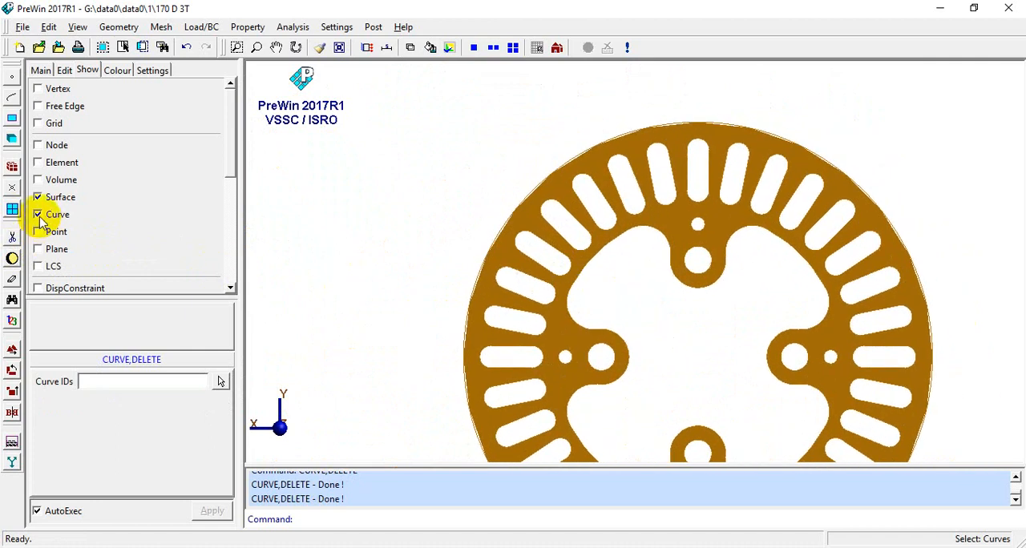
pyautogui.scroll(-2, 314, 236)
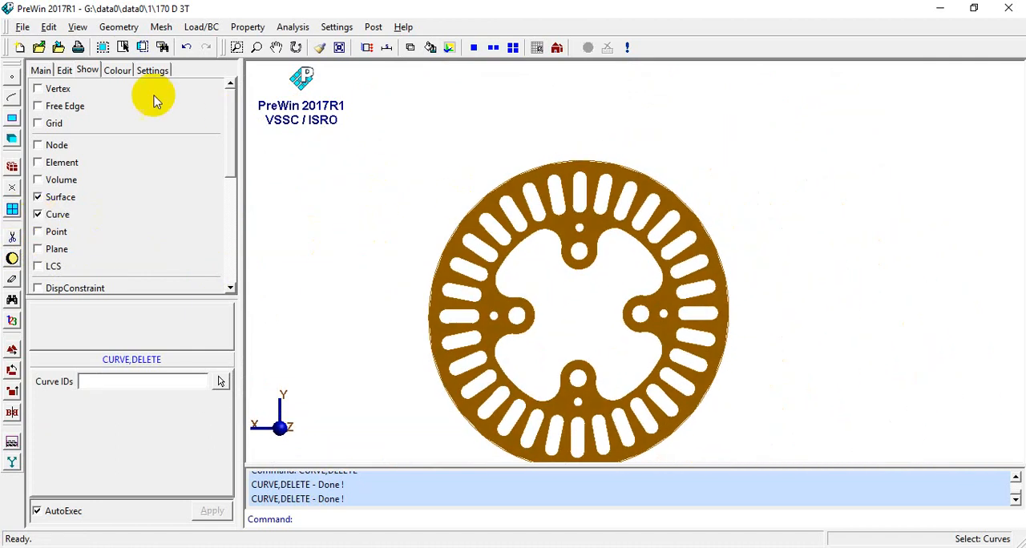
# - Show the vertices and switch to wireframe display to check the projected segments' end points between the outer edge and the slots
pyautogui.click(38, 88)
pyautogui.scroll(1, 481, 212)
pyautogui.scroll(4, 566, 211)
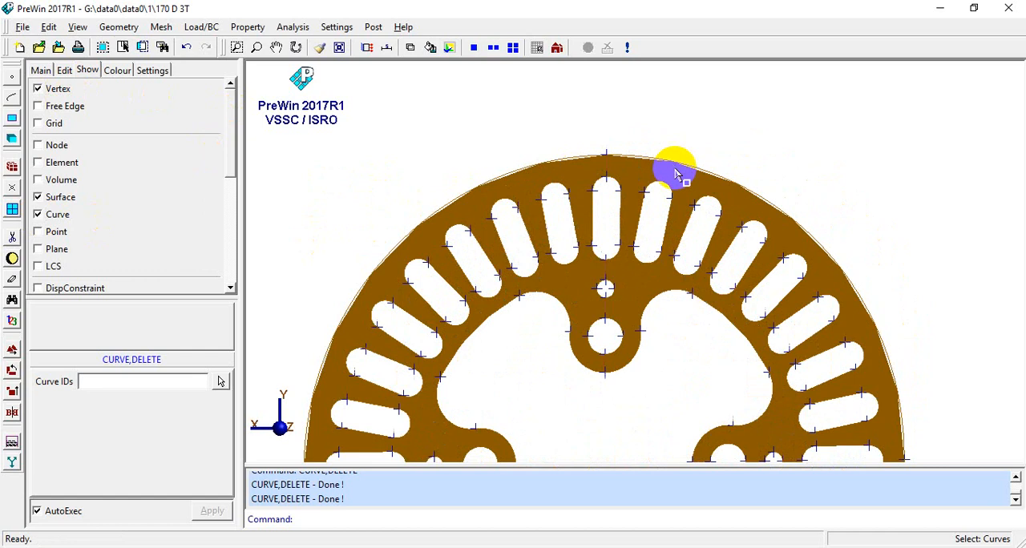
pyautogui.scroll(5, 569, 151)
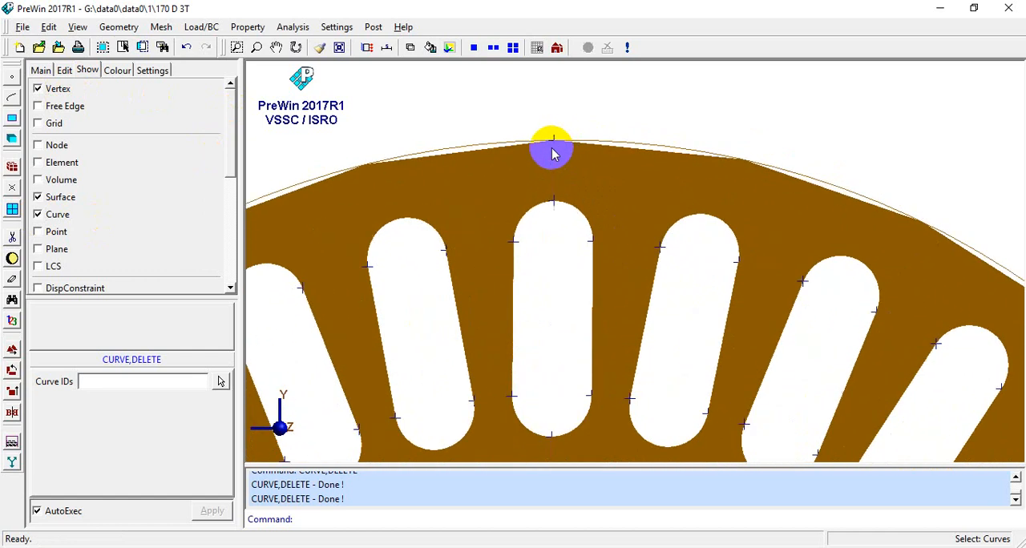
pyautogui.scroll(-4, 559, 220)
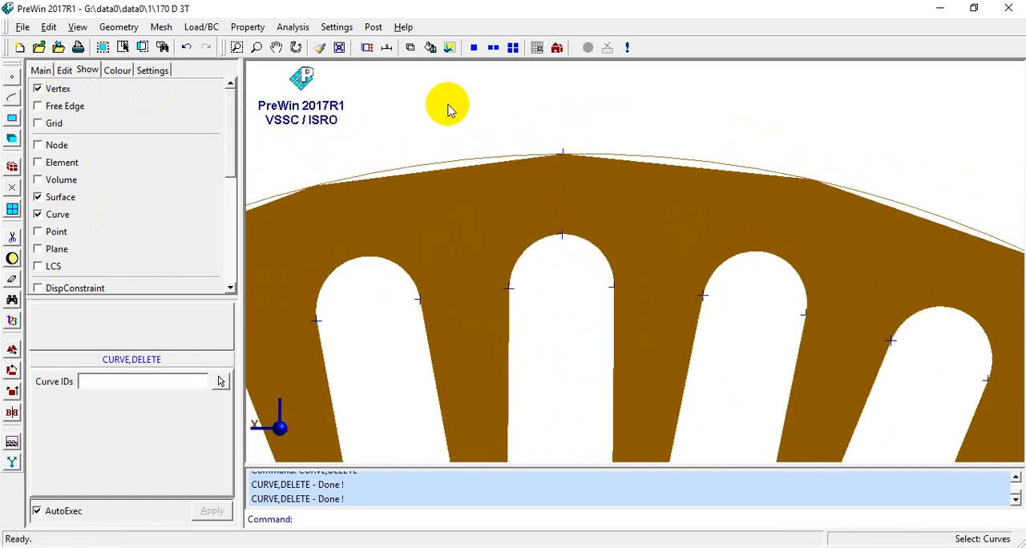
pyautogui.scroll(3, 543, 160)
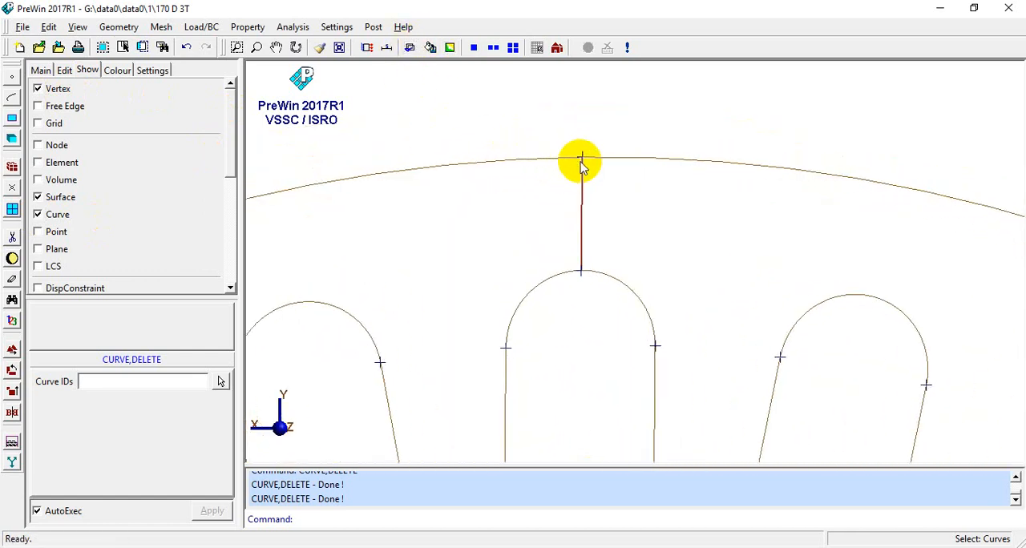
pyautogui.scroll(-5, 574, 181)
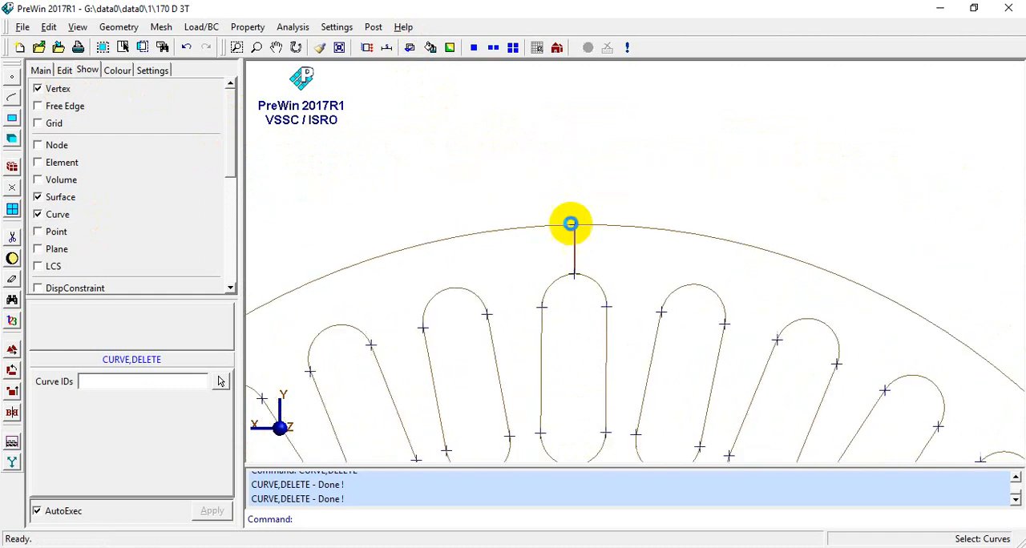
pyautogui.scroll(-5, 568, 258)
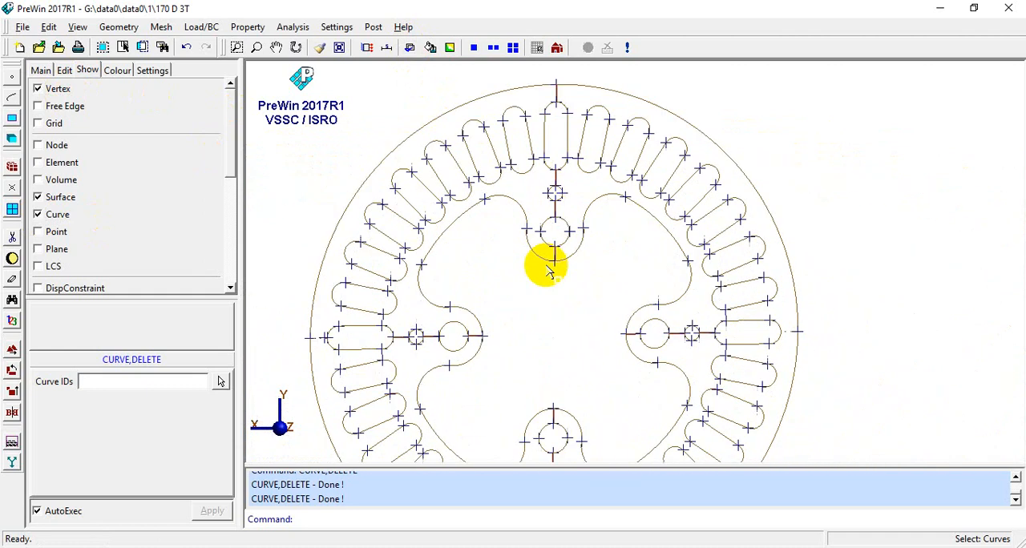
# - Break disc surface 1 with a line between the topmost and bottommost vertices on the outer edge, using shaded display
pyautogui.click(126, 27)
pyautogui.moveTo(151, 72)
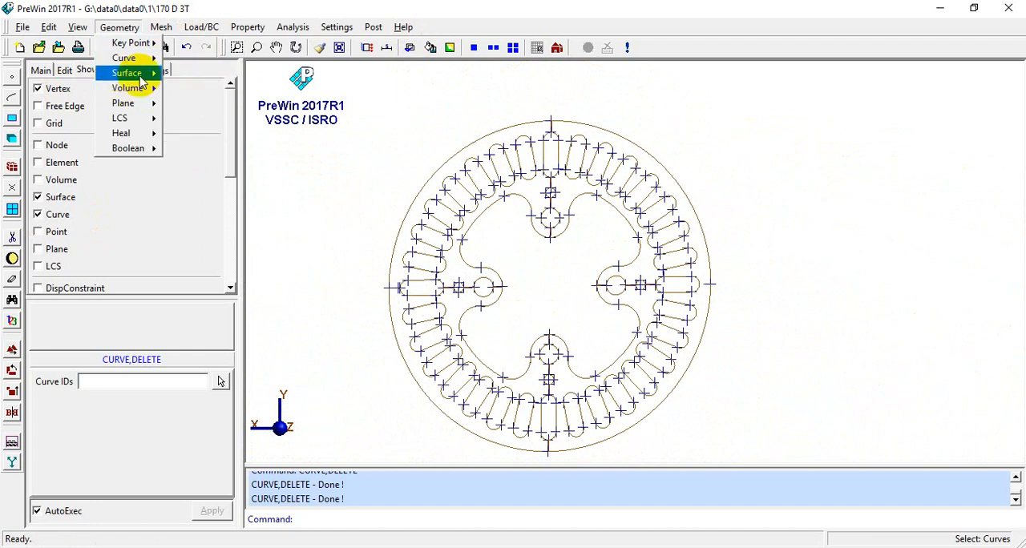
pyautogui.moveTo(201, 120)
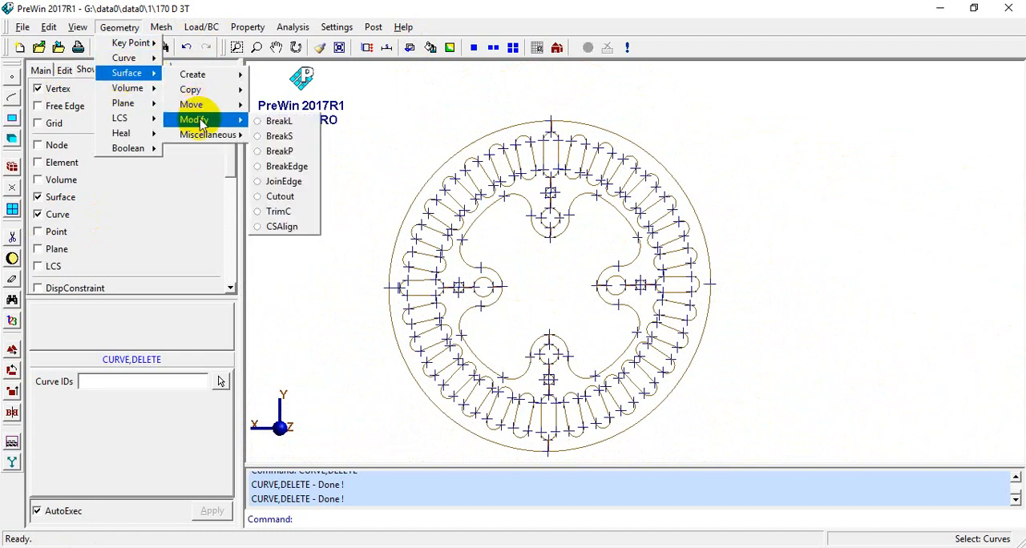
pyautogui.click(280, 121)
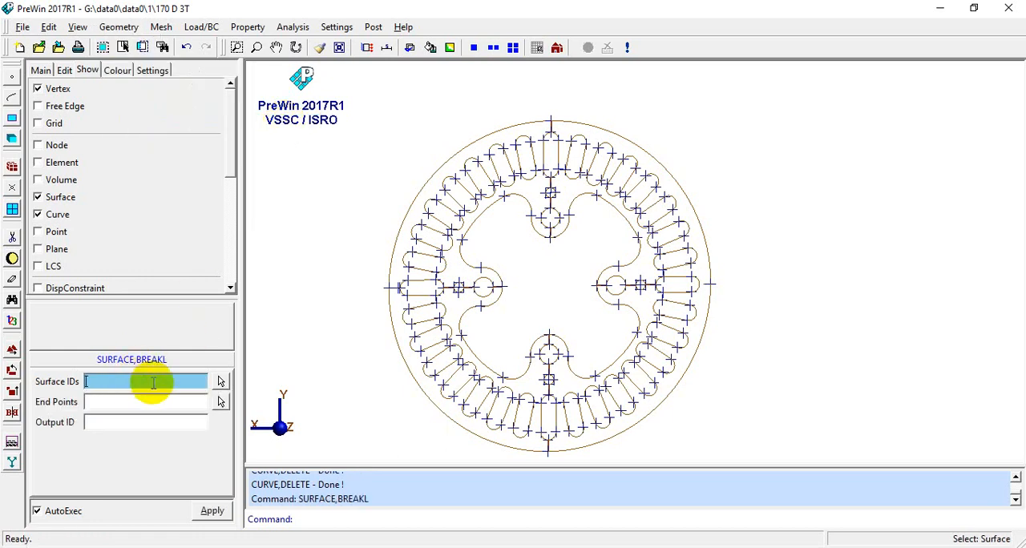
pyautogui.click(530, 213)
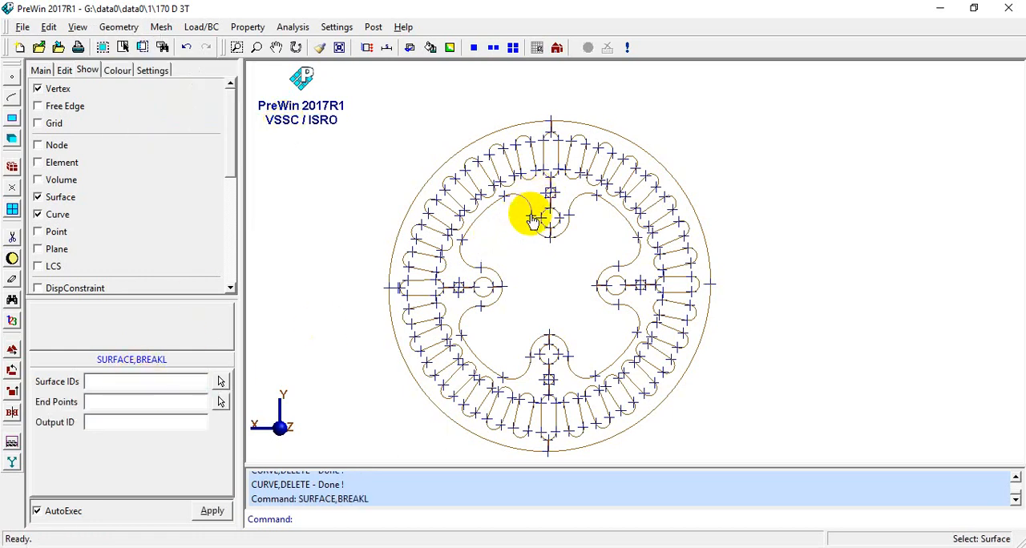
pyautogui.click(431, 48)
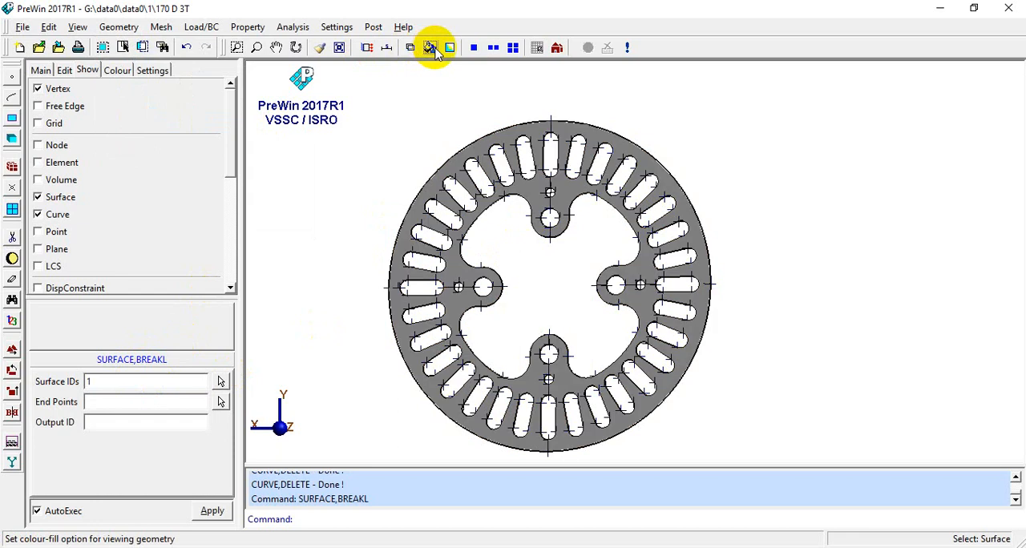
pyautogui.click(564, 190)
pyautogui.click(137, 403)
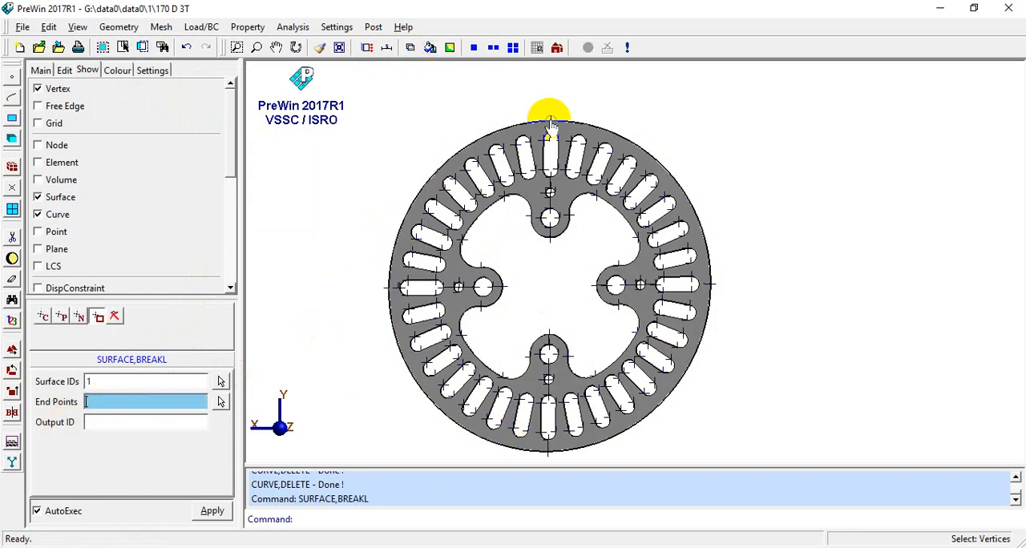
pyautogui.scroll(5, 548, 120)
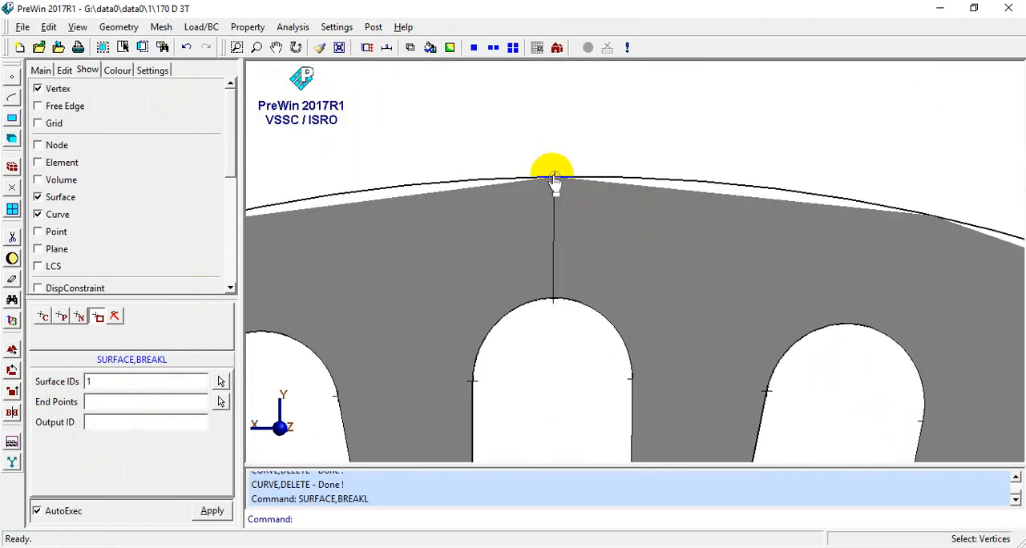
pyautogui.click(554, 178)
pyautogui.scroll(-6, 553, 181)
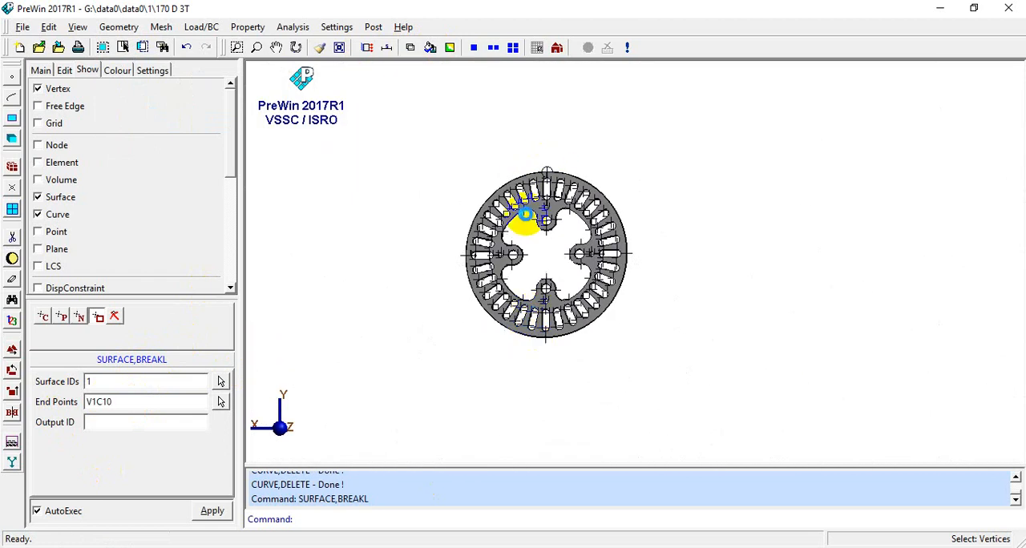
pyautogui.scroll(4, 533, 235)
pyautogui.click(550, 221)
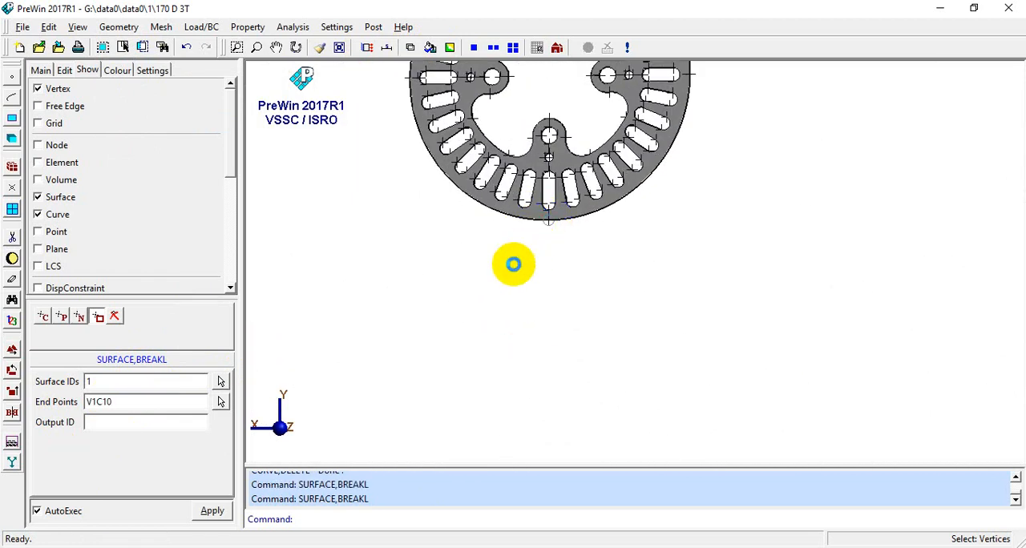
pyautogui.scroll(-2, 521, 282)
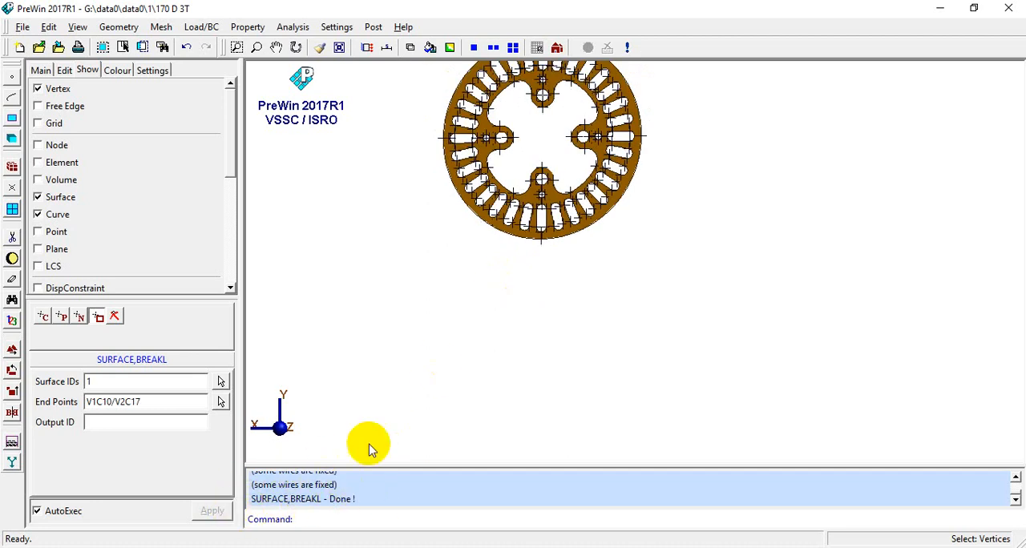
# - Break surface 1 with a horizontal line between the rightmost and leftmost vertices on the disc's outer edge
pyautogui.scroll(-2, 391, 313)
pyautogui.scroll(3, 561, 153)
pyautogui.scroll(2, 570, 281)
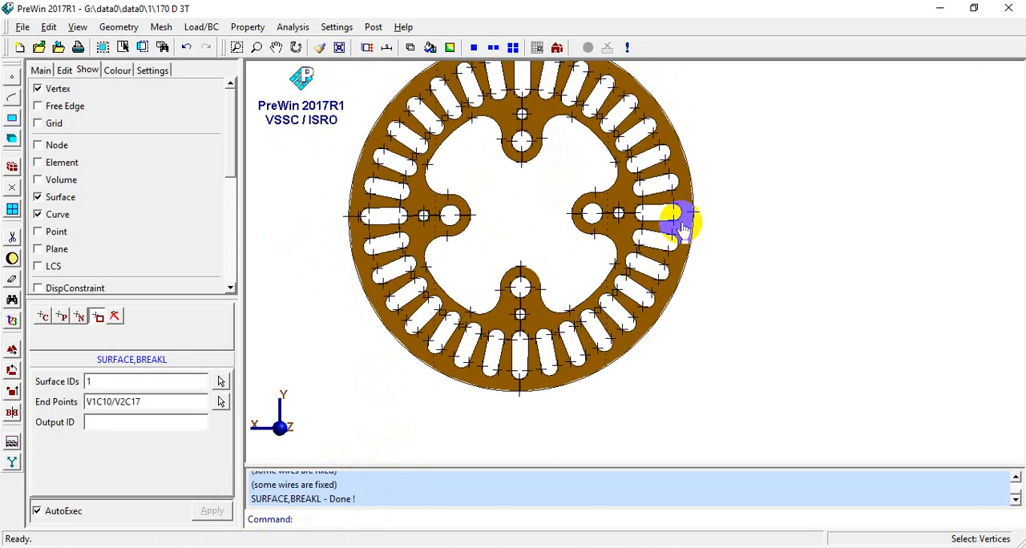
pyautogui.click(224, 402)
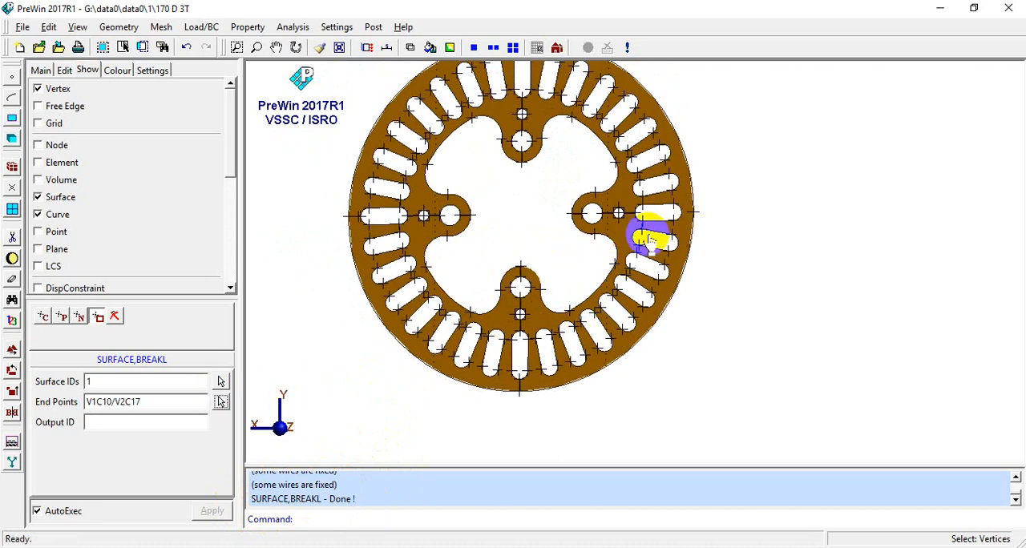
pyautogui.click(694, 213)
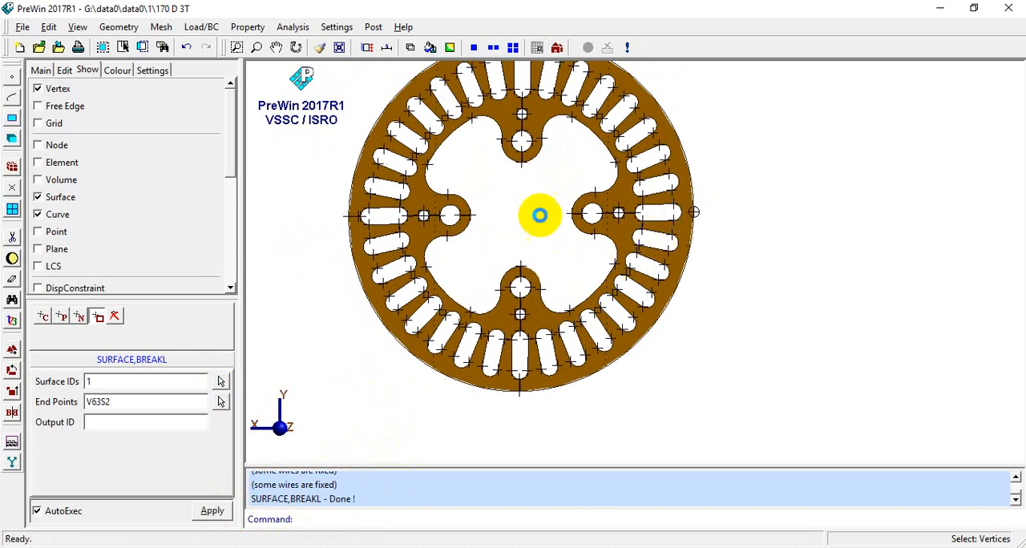
pyautogui.click(347, 221)
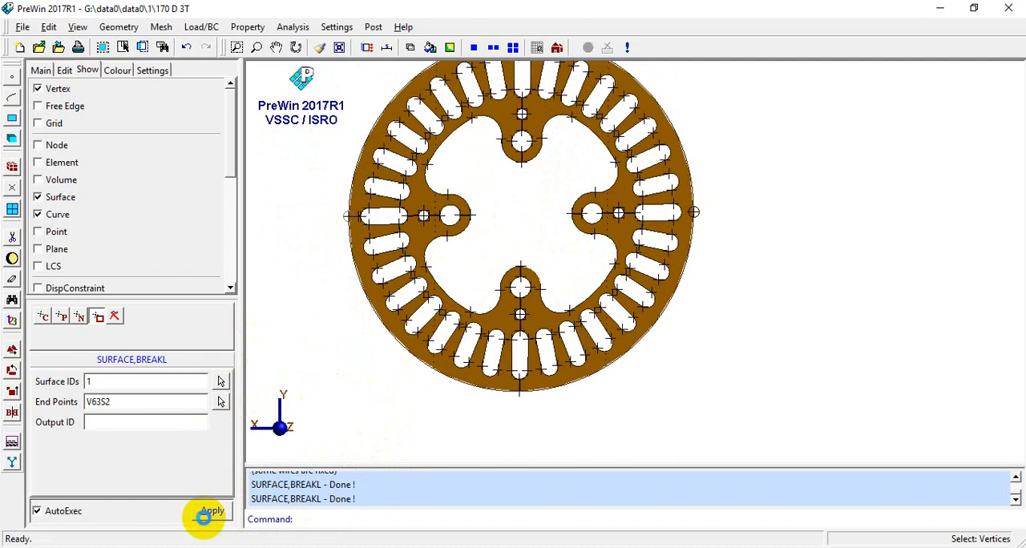
pyautogui.scroll(-3, 326, 361)
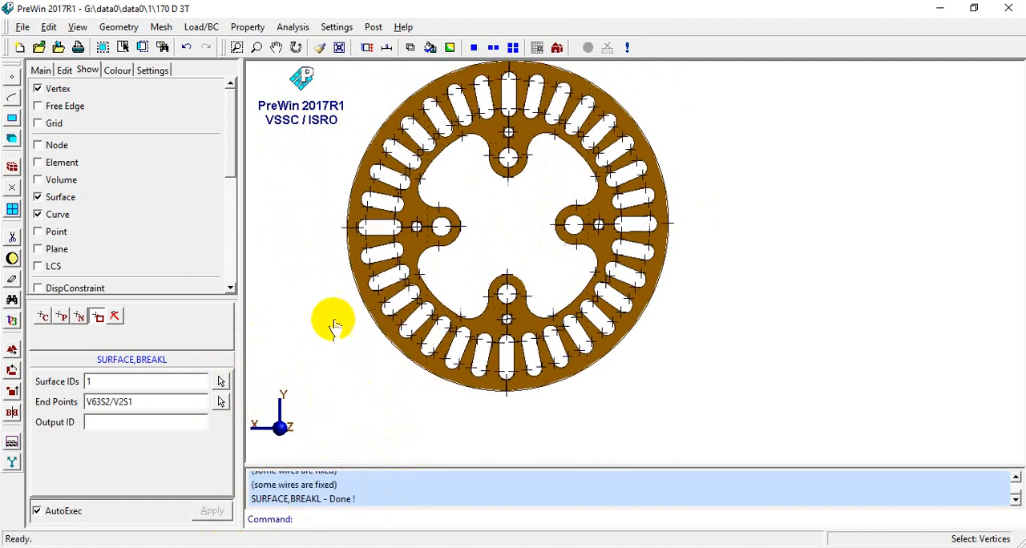
# - Delete the upper and lower quarter surfaces that make up the left half of the disc
pyautogui.moveTo(483, 254); pyautogui.dragTo(518, 259, button='middle')
pyautogui.scroll(2, 453, 241)
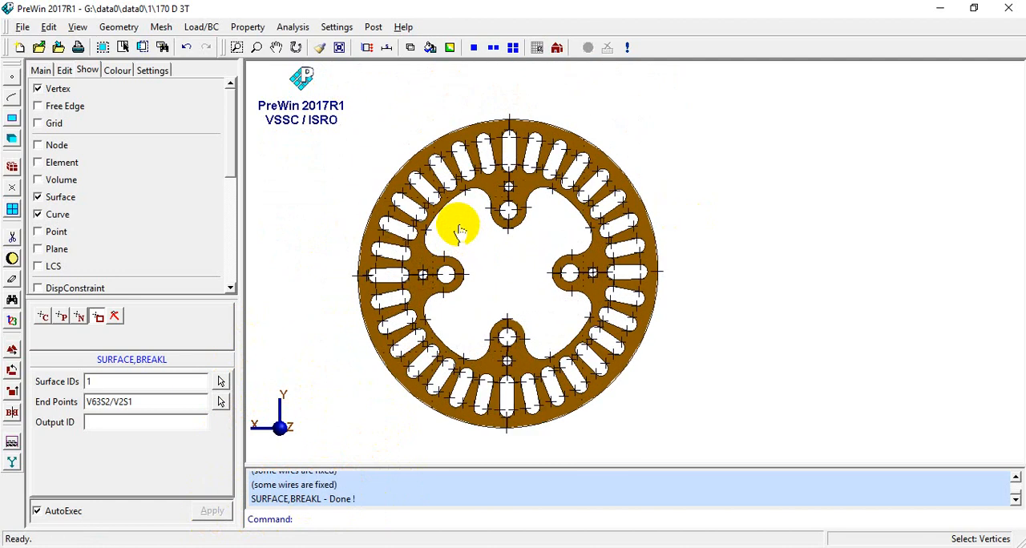
pyautogui.click(12, 239)
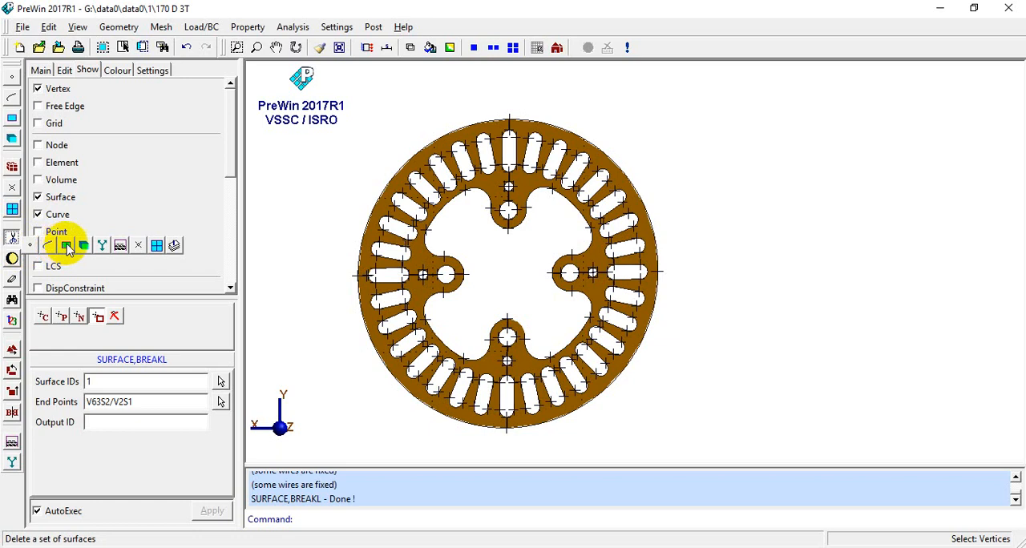
pyautogui.click(68, 247)
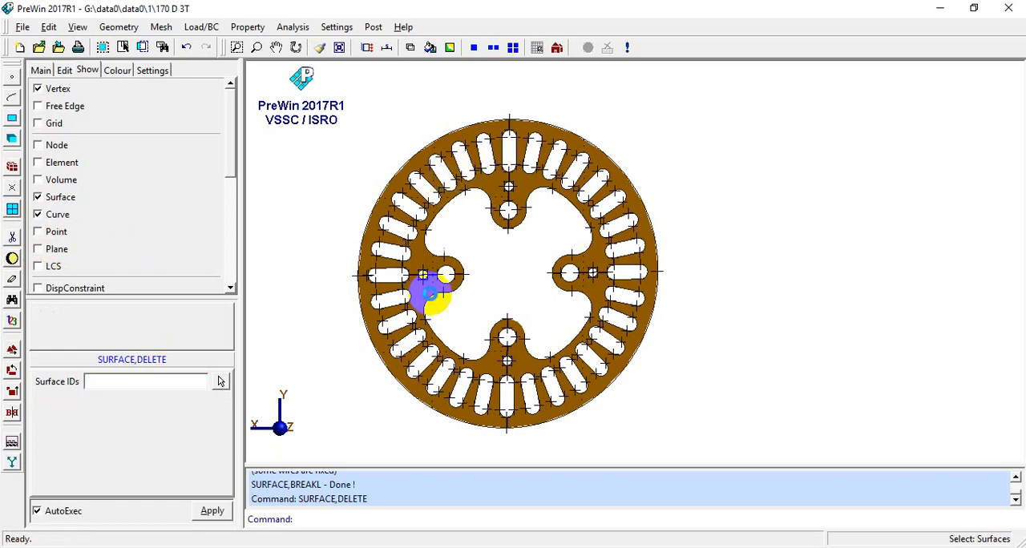
pyautogui.click(425, 305)
pyautogui.click(536, 384)
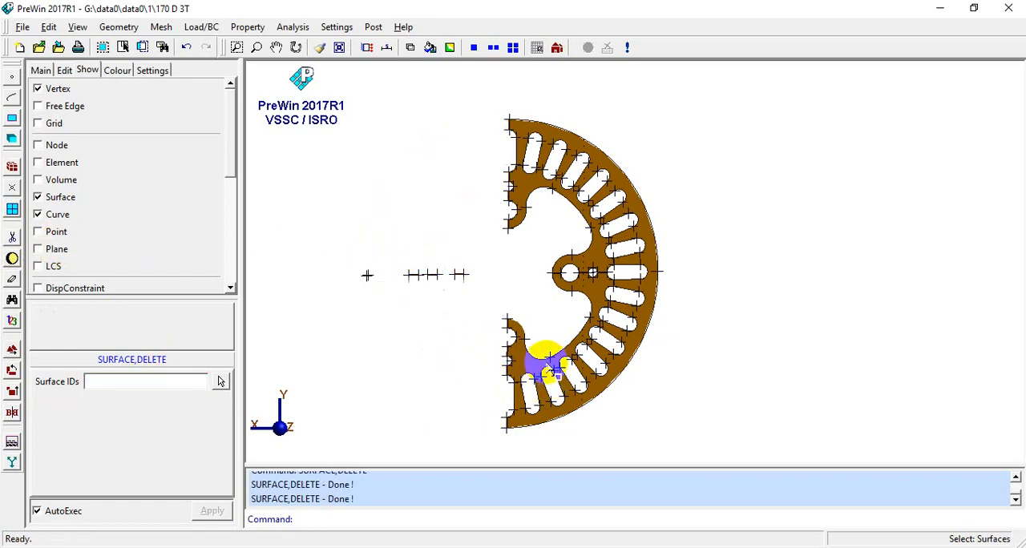
# - Try deleting the lower part of the disc's right half, and undo that deletion
pyautogui.click(529, 351)
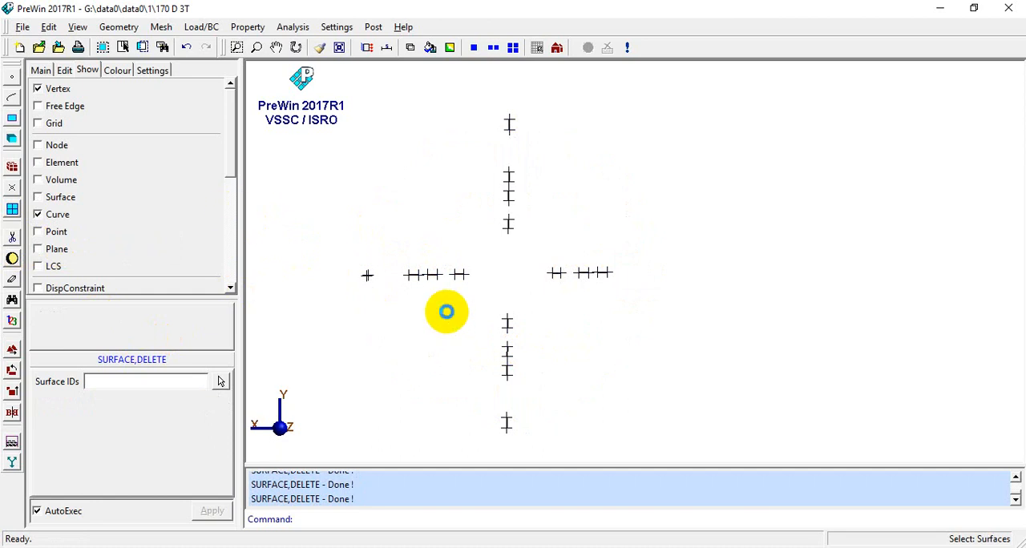
pyautogui.hotkey('ctrl', 'z')
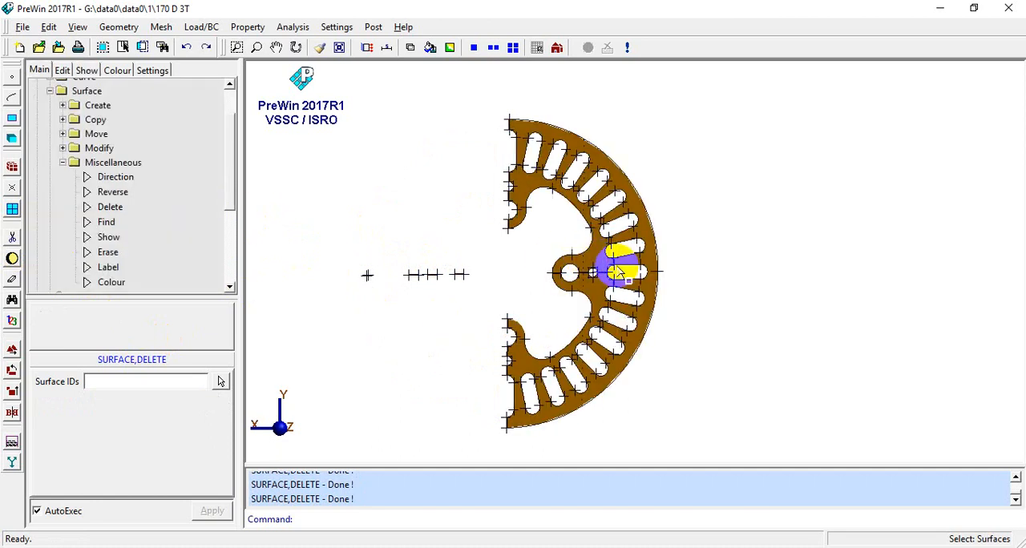
pyautogui.scroll(5, 618, 271)
pyautogui.scroll(-3, 120, 218)
pyautogui.scroll(3, 22, 223)
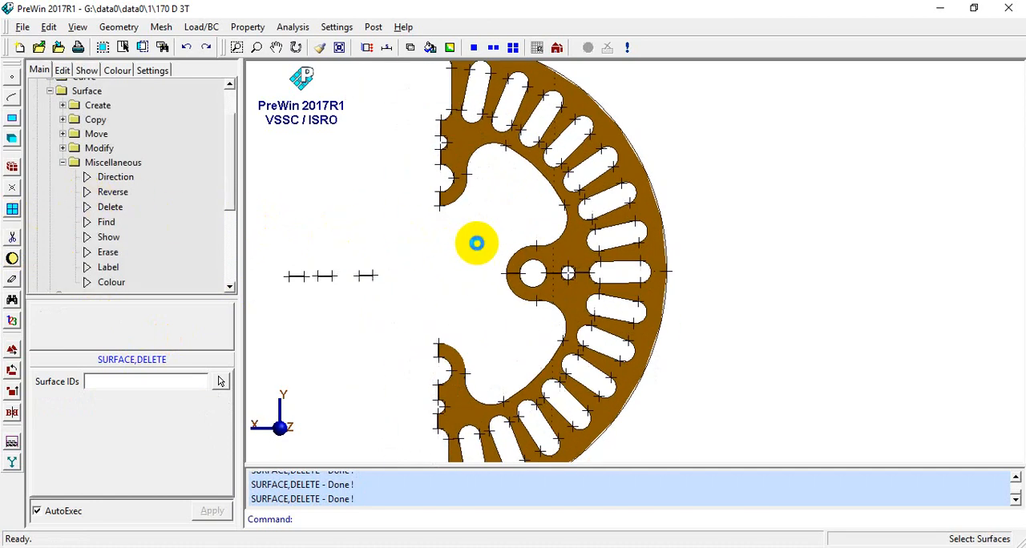
pyautogui.scroll(6, 538, 244)
pyautogui.scroll(-1, 517, 278)
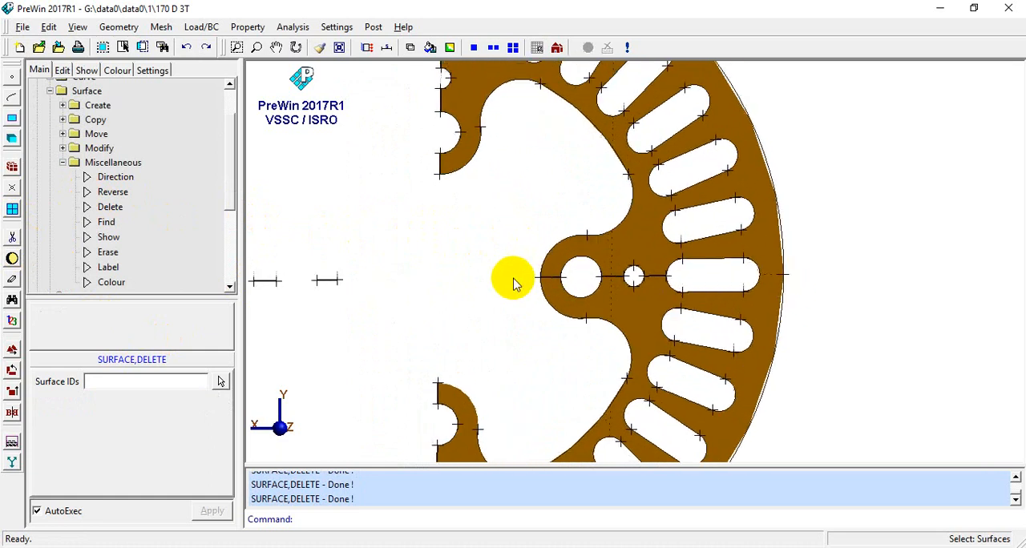
pyautogui.scroll(-2, 514, 282)
# - Break surface 2, the right half disc, with a line from the inner lug's end point V2C5 to the outer-edge vertex V63S2
pyautogui.click(104, 30)
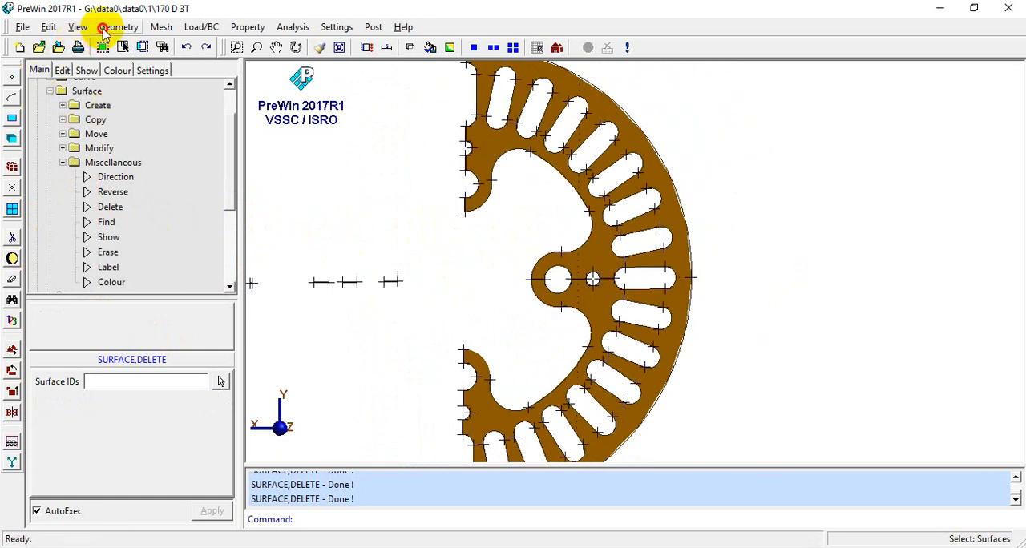
pyautogui.moveTo(133, 72)
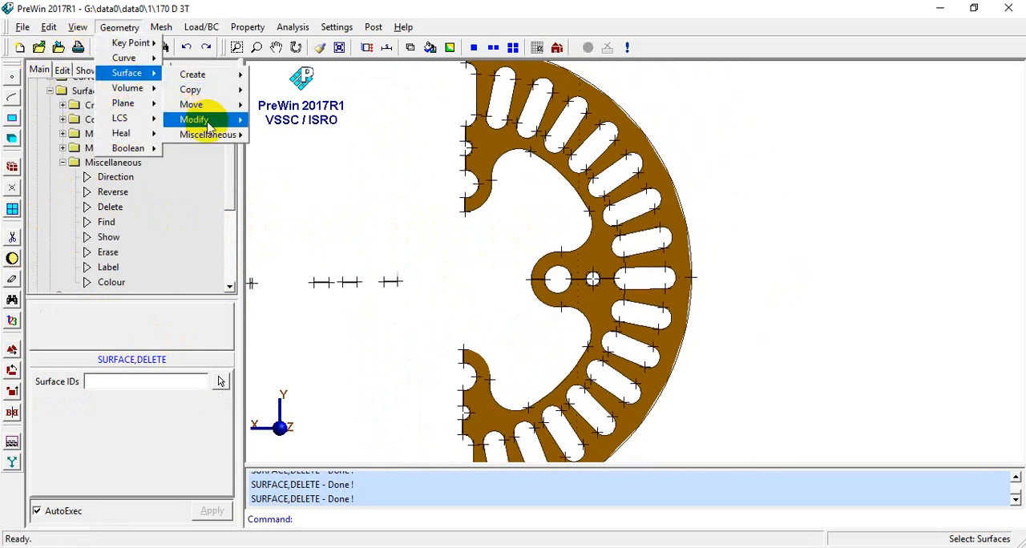
pyautogui.moveTo(209, 128)
pyautogui.click(271, 120)
pyautogui.click(149, 380)
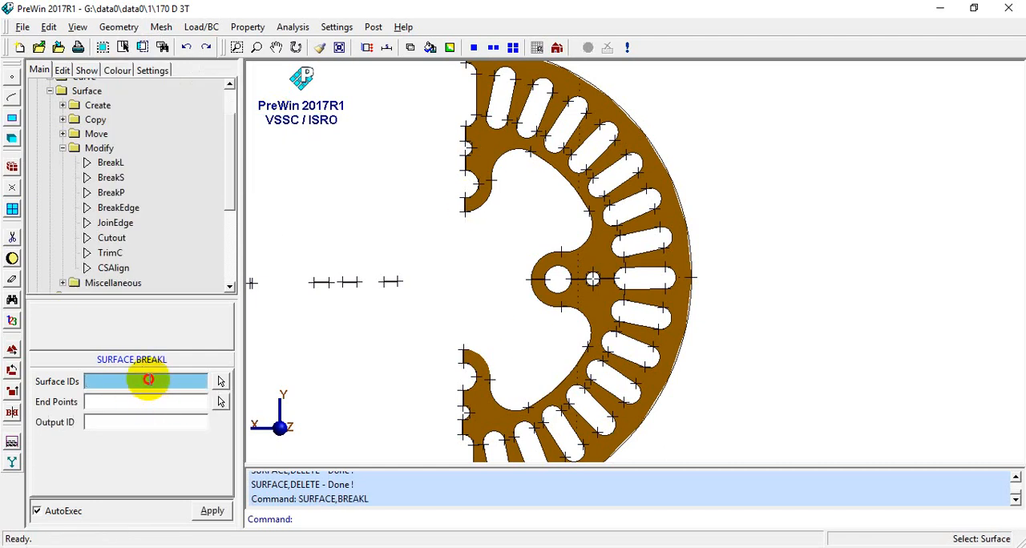
pyautogui.click(572, 305)
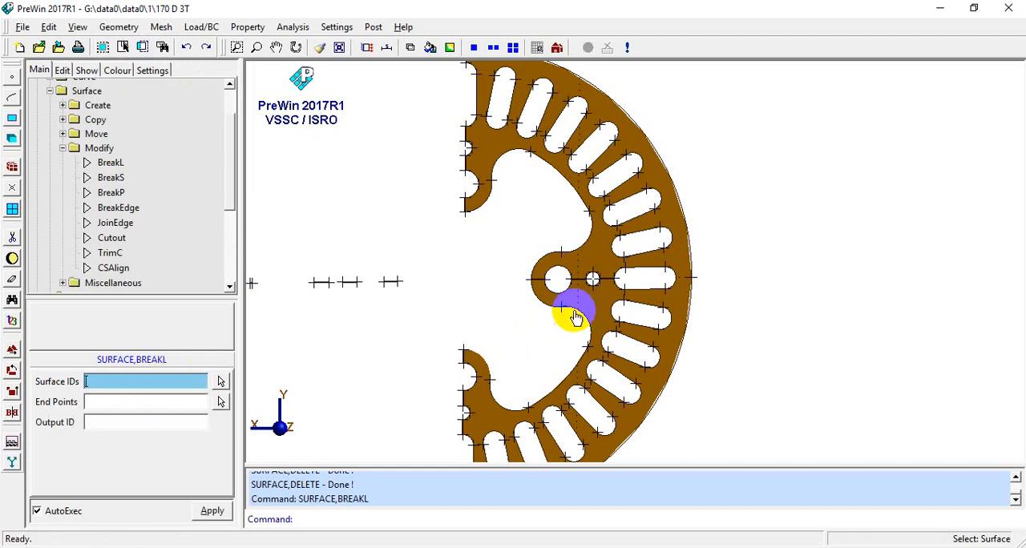
pyautogui.click(220, 403)
pyautogui.click(529, 279)
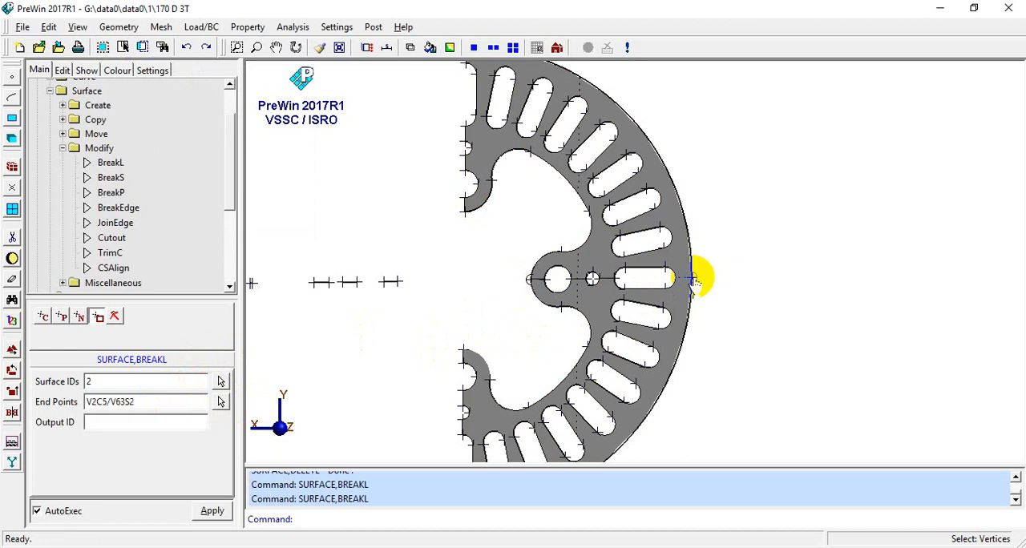
# - Delete the lower quarter surface of the right half disc, keeping the upper quarter
pyautogui.scroll(-2, 493, 347)
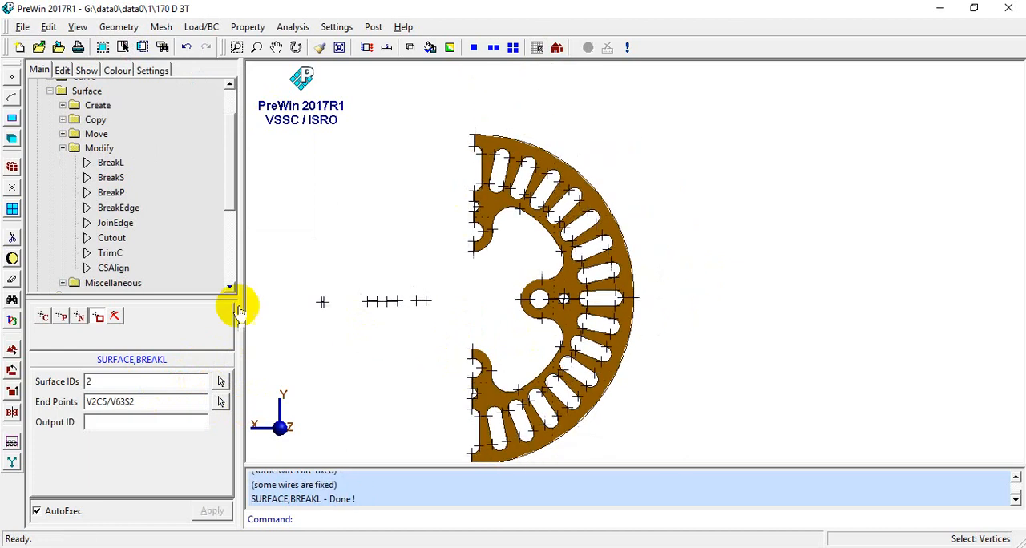
pyautogui.click(11, 239)
pyautogui.click(69, 246)
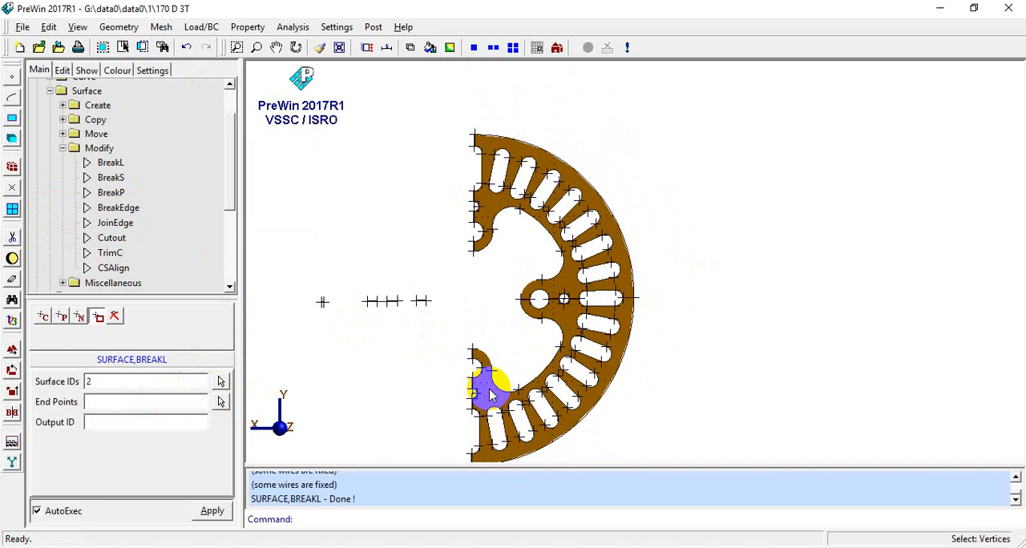
pyautogui.click(11, 239)
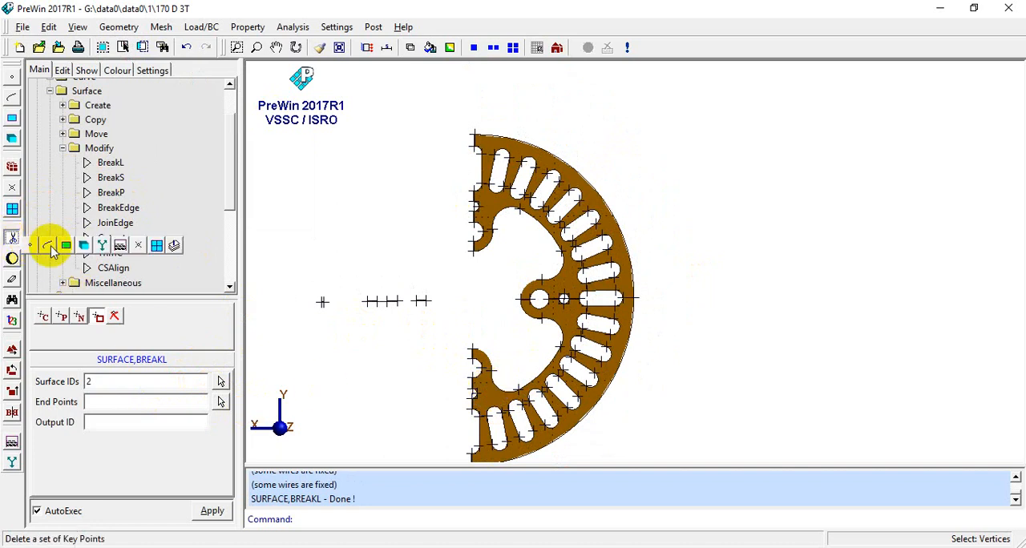
pyautogui.click(78, 248)
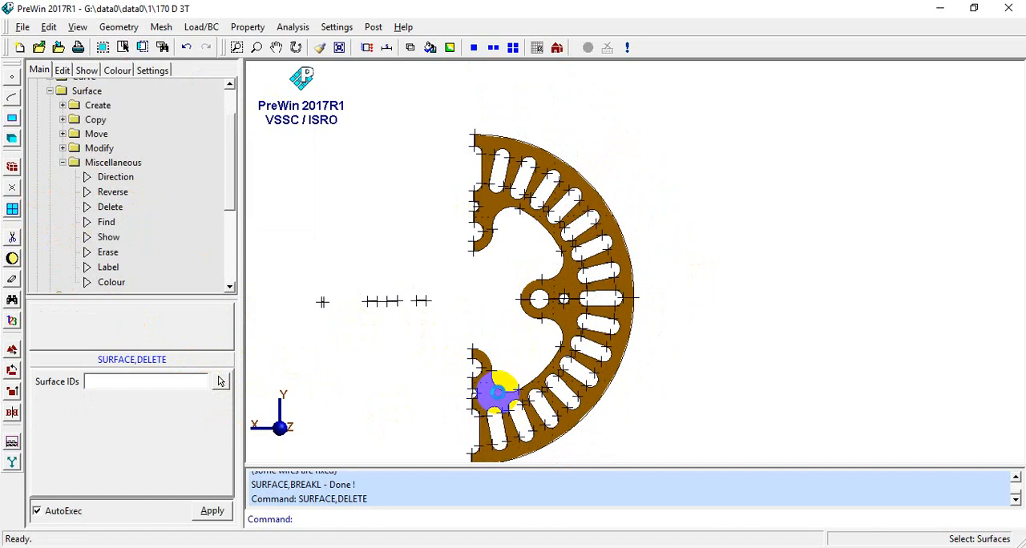
pyautogui.click(497, 391)
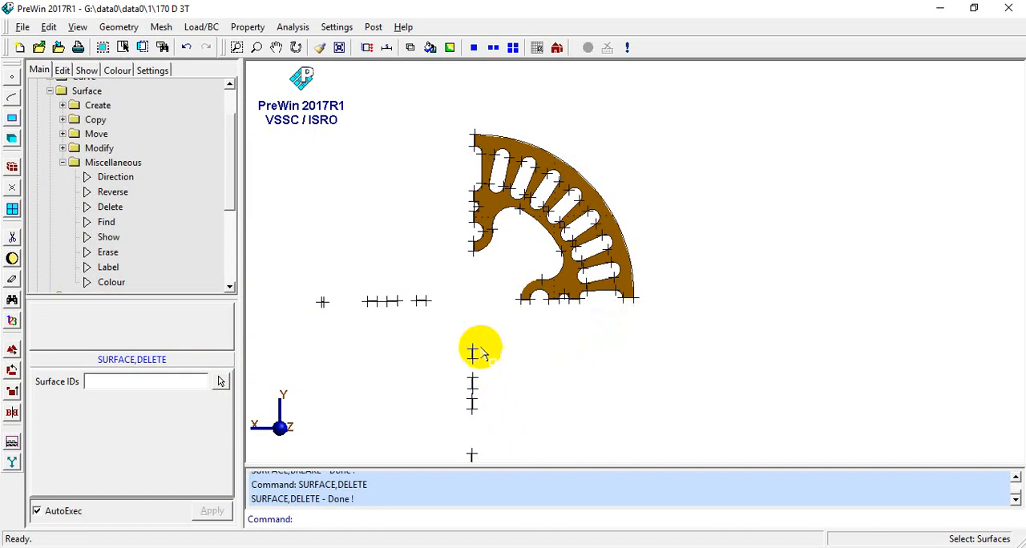
# - Hide the vertices and the leftover curves around the quarter disc, keeping surfaces displayed
pyautogui.scroll(-2, 497, 320)
pyautogui.click(87, 70)
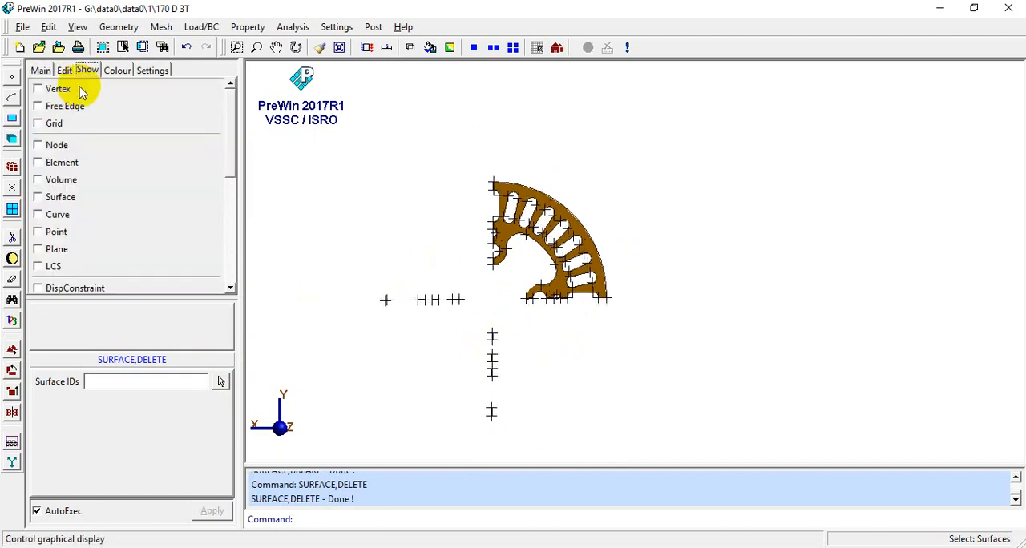
pyautogui.click(39, 90)
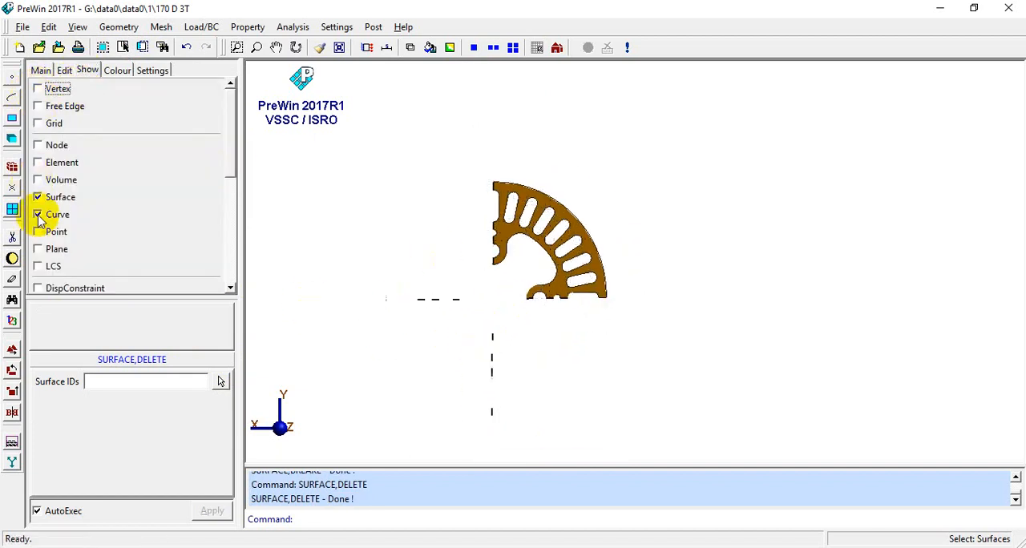
# - Examine the remaining quarter disc surface and its cut edges from several angles
pyautogui.scroll(3, 501, 256)
pyautogui.moveTo(505, 359); pyautogui.dragTo(660, 324, button='middle')
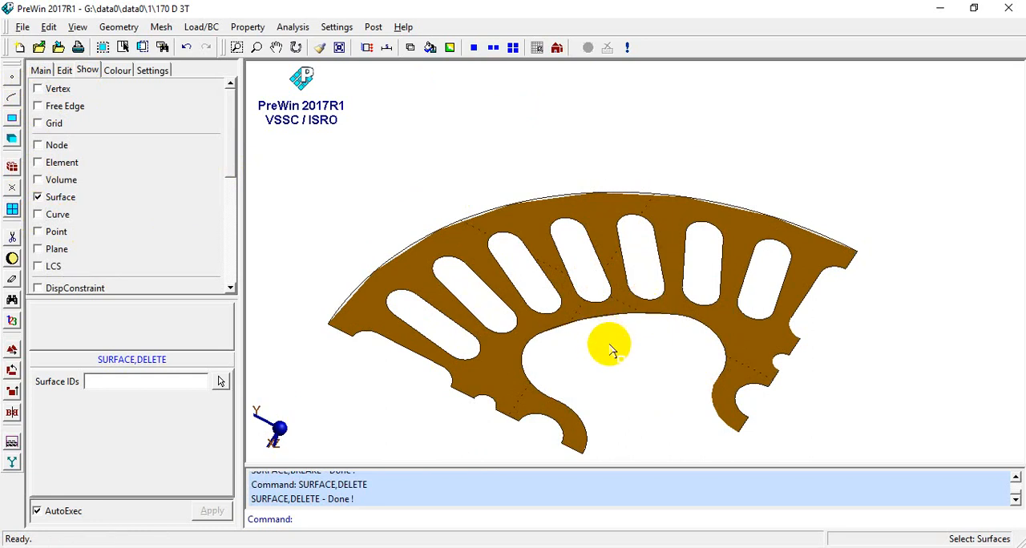
pyautogui.scroll(-2, 601, 346)
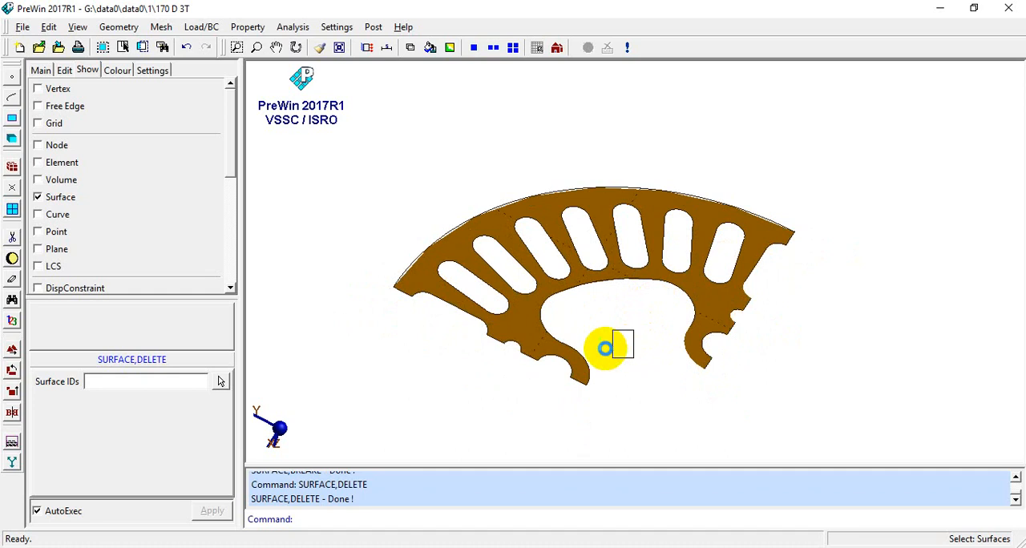
pyautogui.scroll(-5, 652, 354)
pyautogui.moveTo(652, 359); pyautogui.dragTo(620, 310, button='middle')
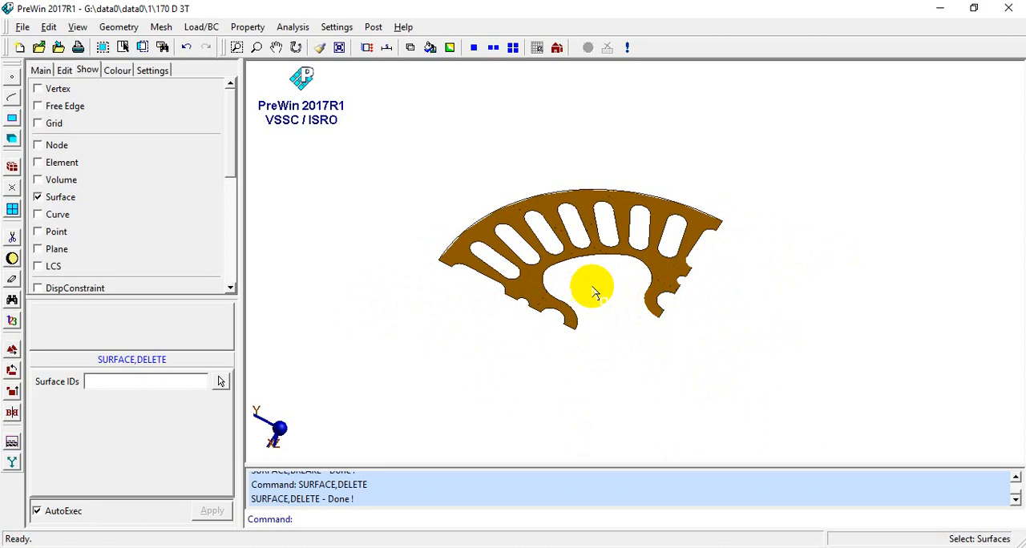
pyautogui.moveTo(577, 337); pyautogui.dragTo(668, 248, button='middle')
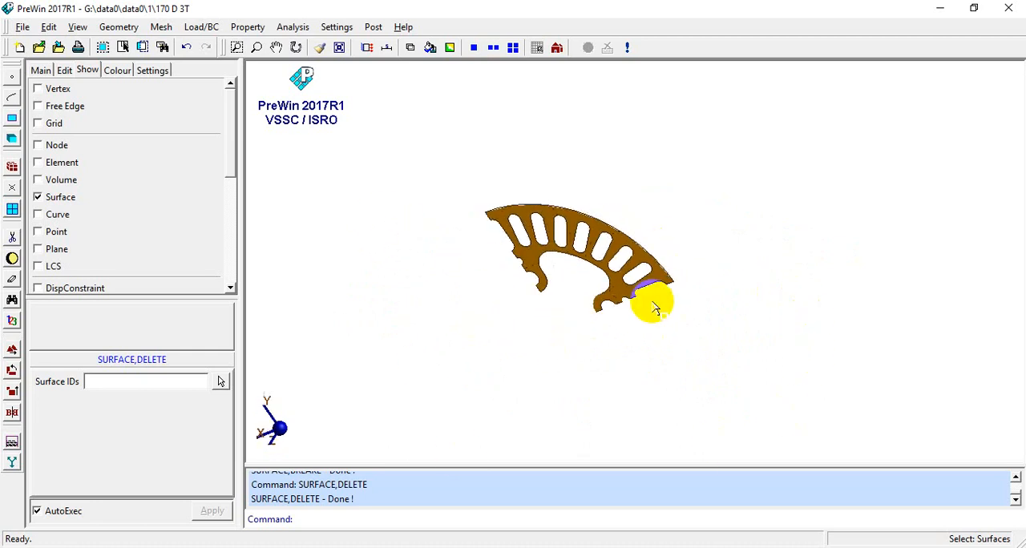